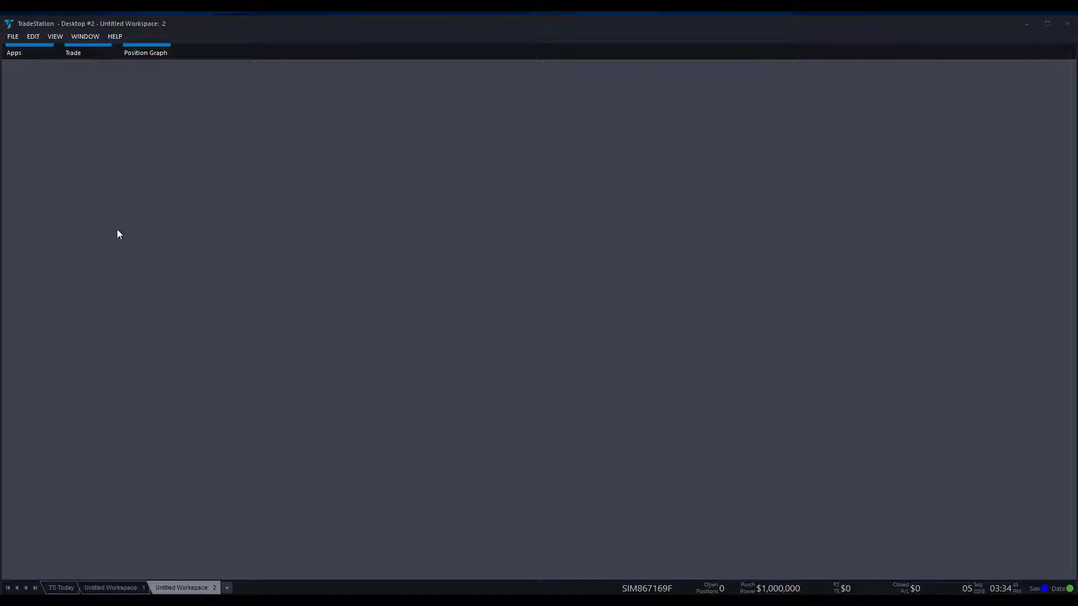
Compare the Equities, Options and Forex trade bar layouts, then return to Futures
click(79, 49)
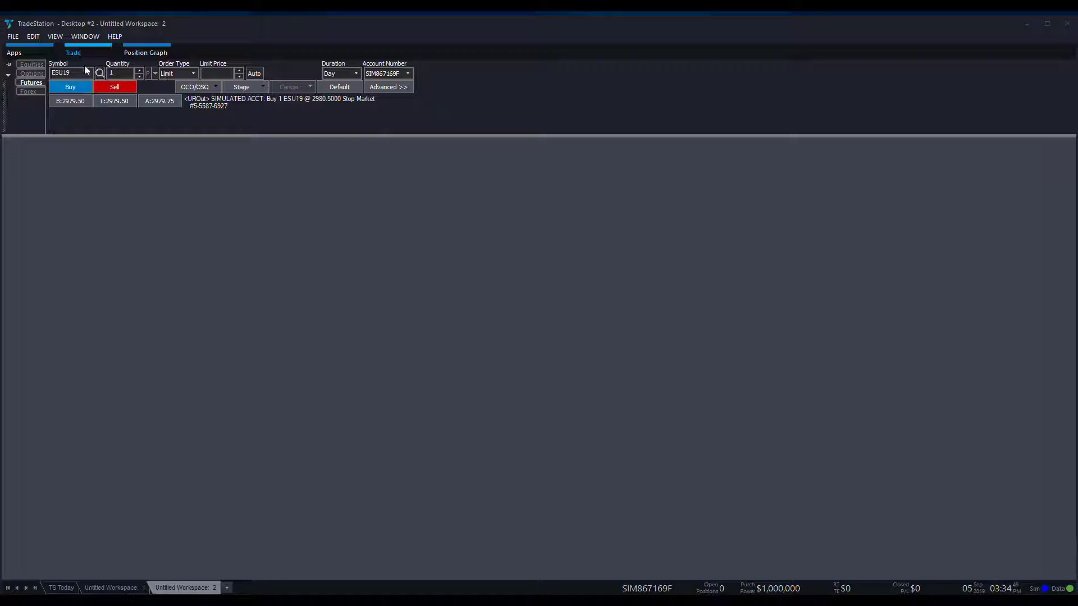
click(31, 65)
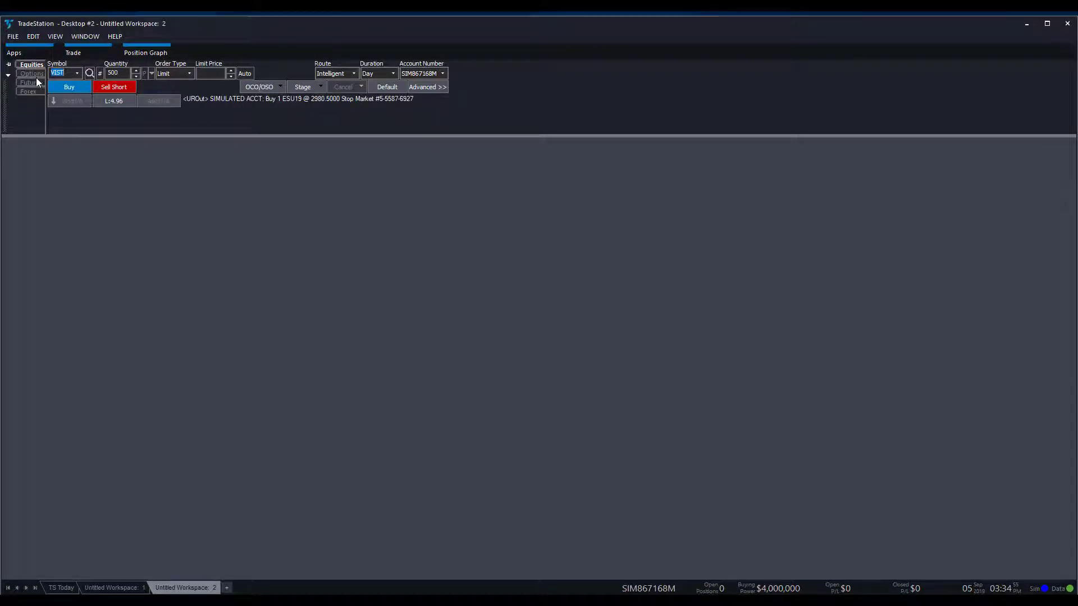
click(34, 77)
click(34, 84)
click(34, 93)
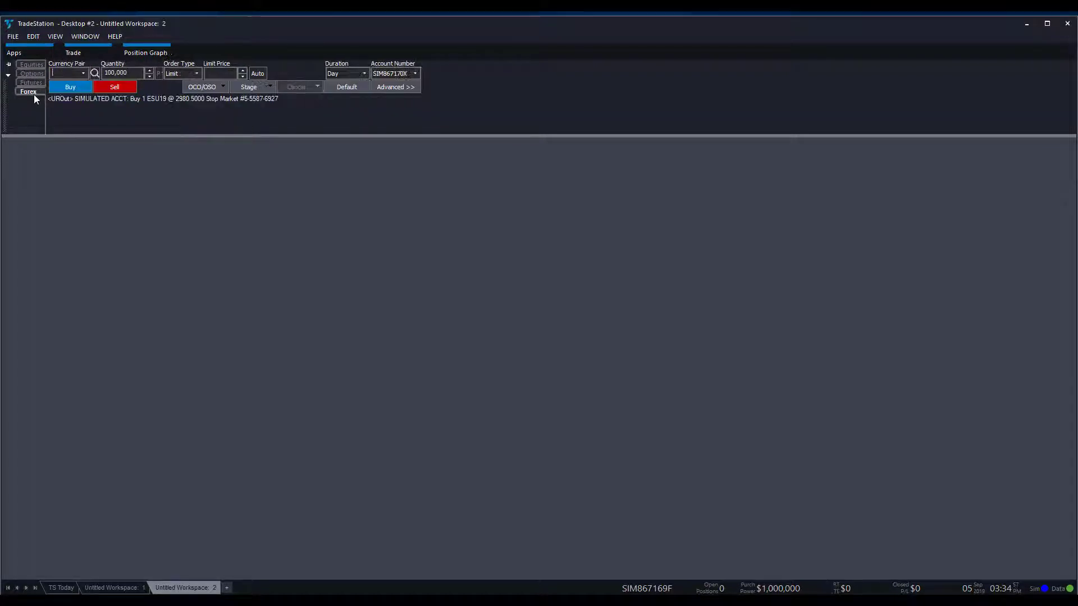
click(34, 82)
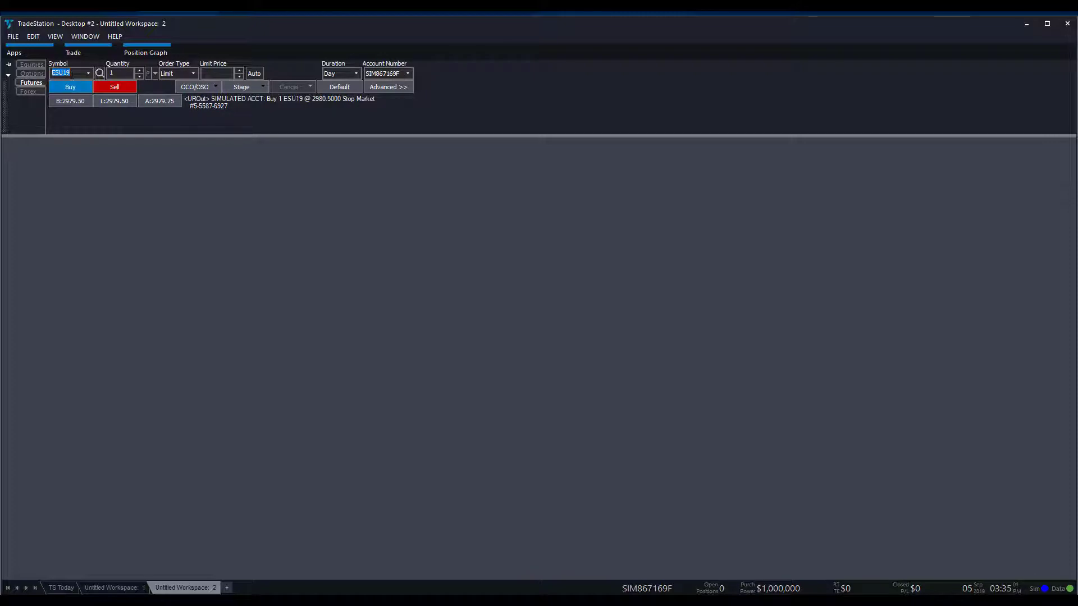
Set up the ESU19 futures order at quantity 1 with a Limit order type
click(86, 75)
click(110, 69)
click(177, 73)
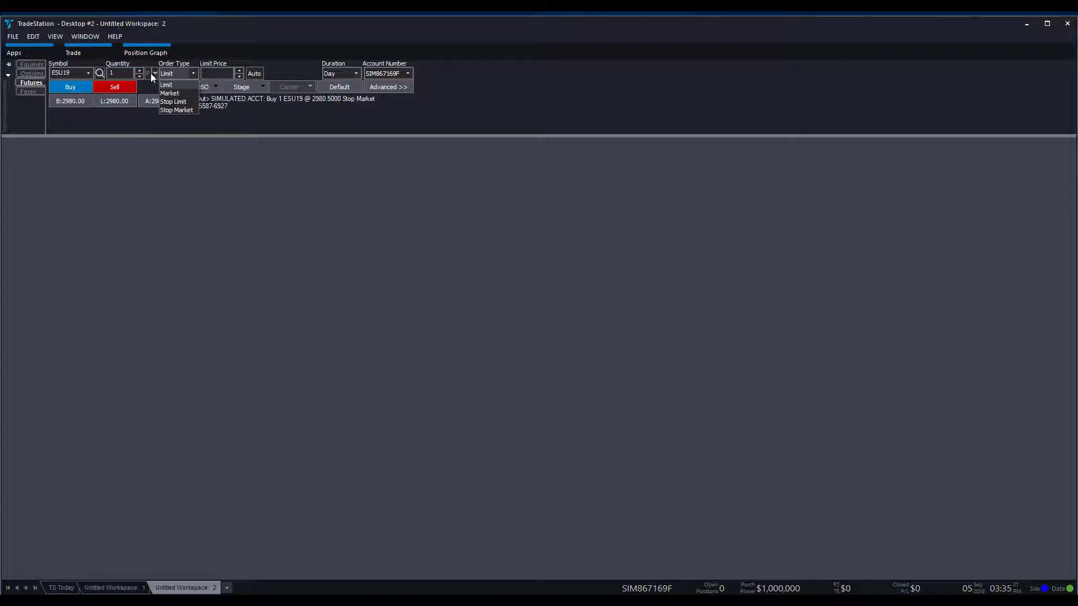
click(159, 73)
click(212, 72)
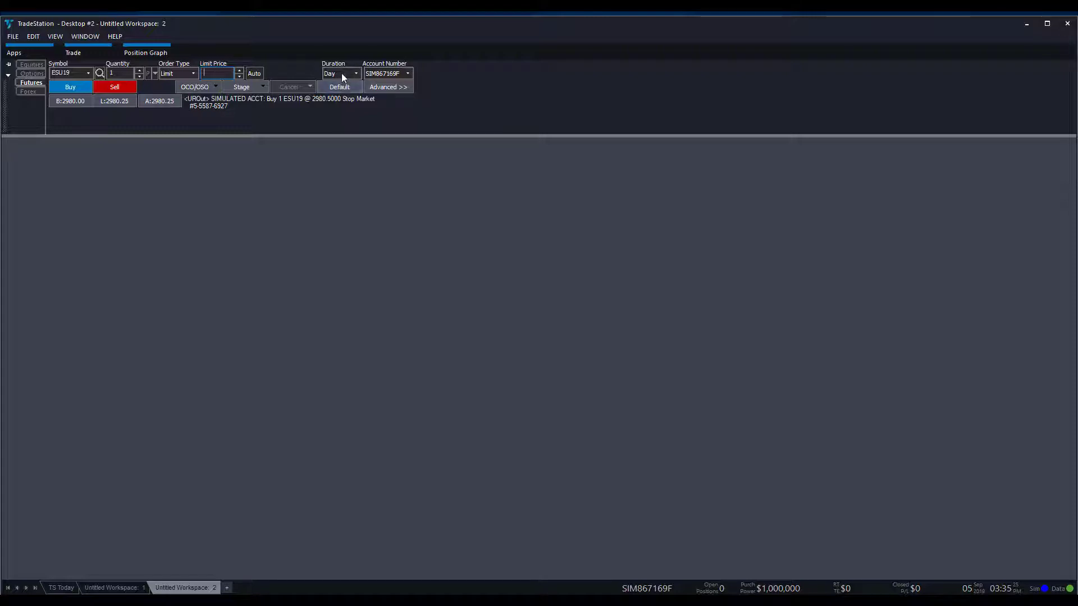
Show the OCO/OSO bracket template list with its Entry submenus
click(216, 88)
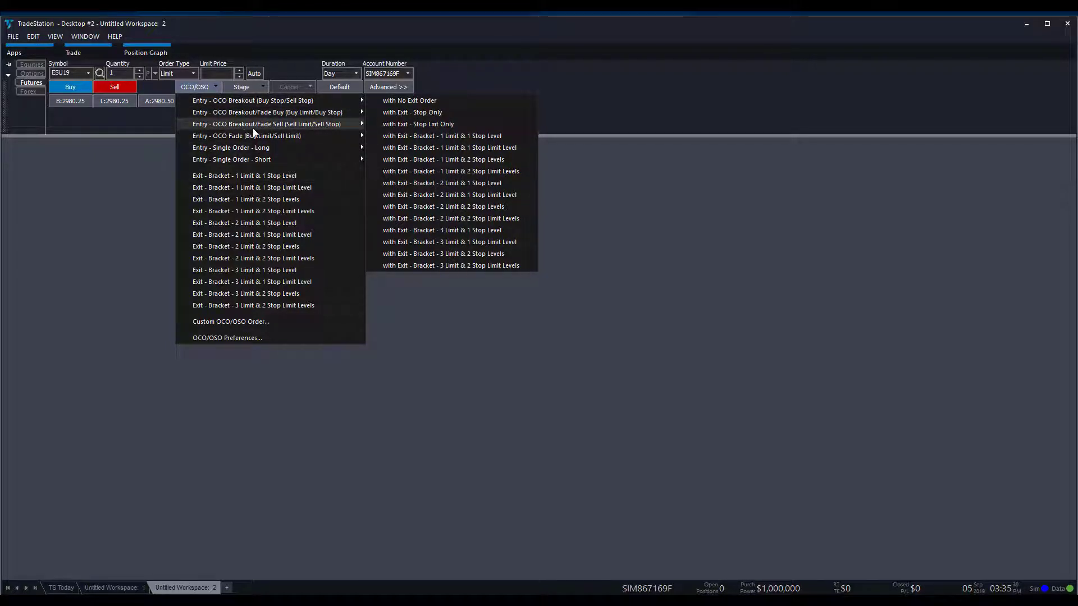
mouse_move(306, 115)
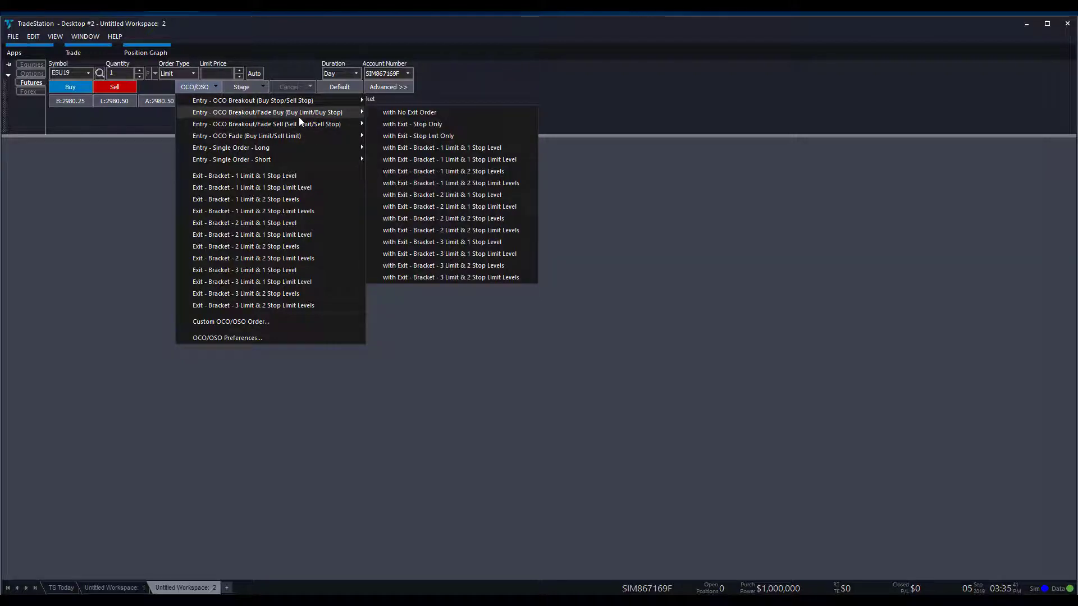
mouse_move(361, 101)
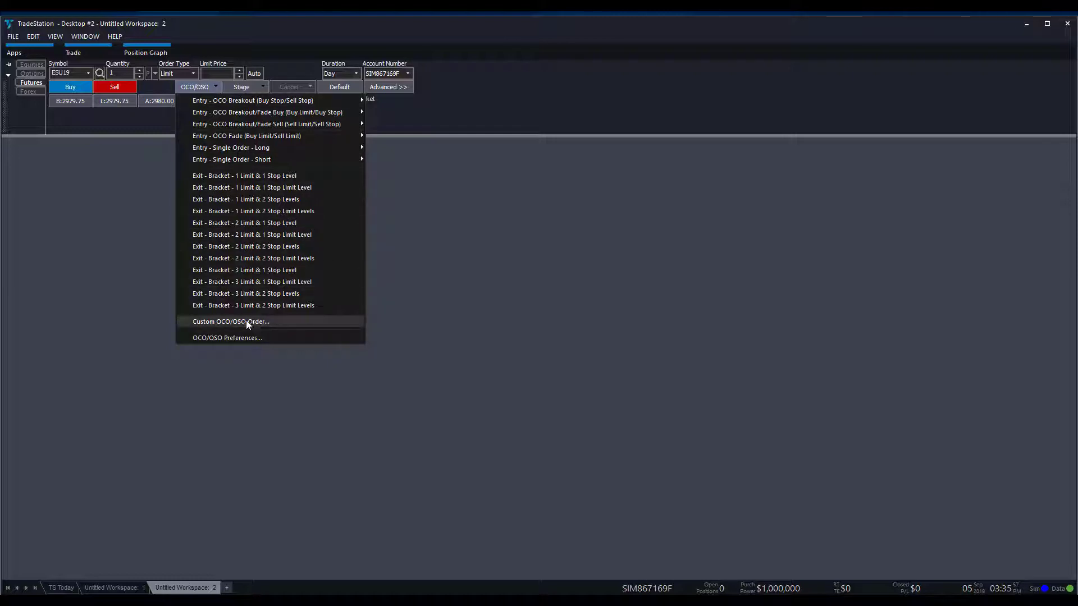
Review the Futures OCO template (Stop Market buy and sell legs, offset 10) and accept it
click(273, 338)
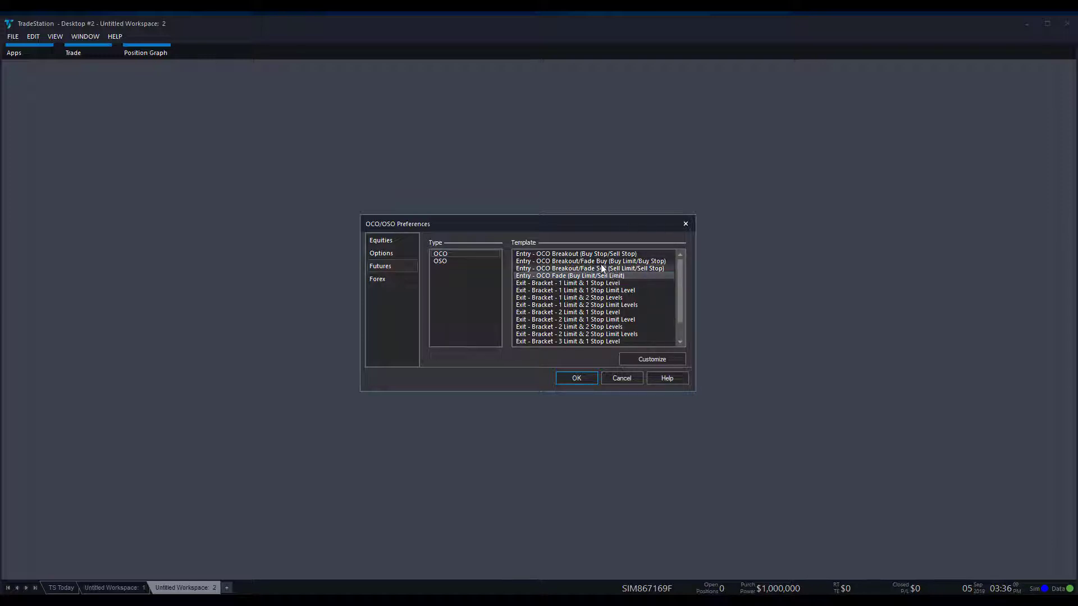
click(646, 360)
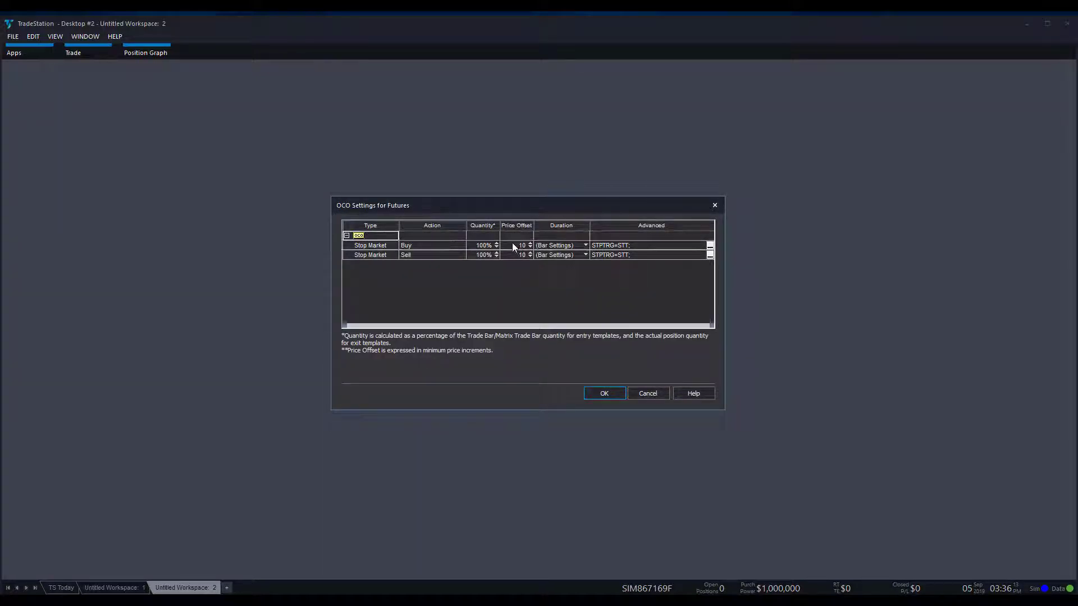
click(603, 394)
Fill the ESU19 limit price from the last quote, then set it to the 2980.25 ask
click(575, 377)
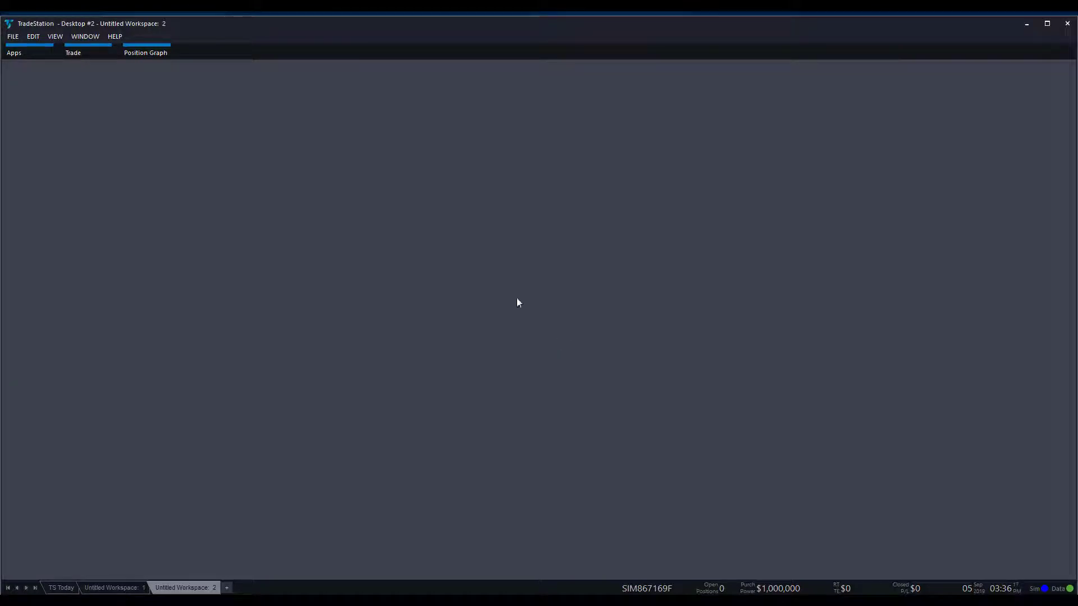
click(75, 52)
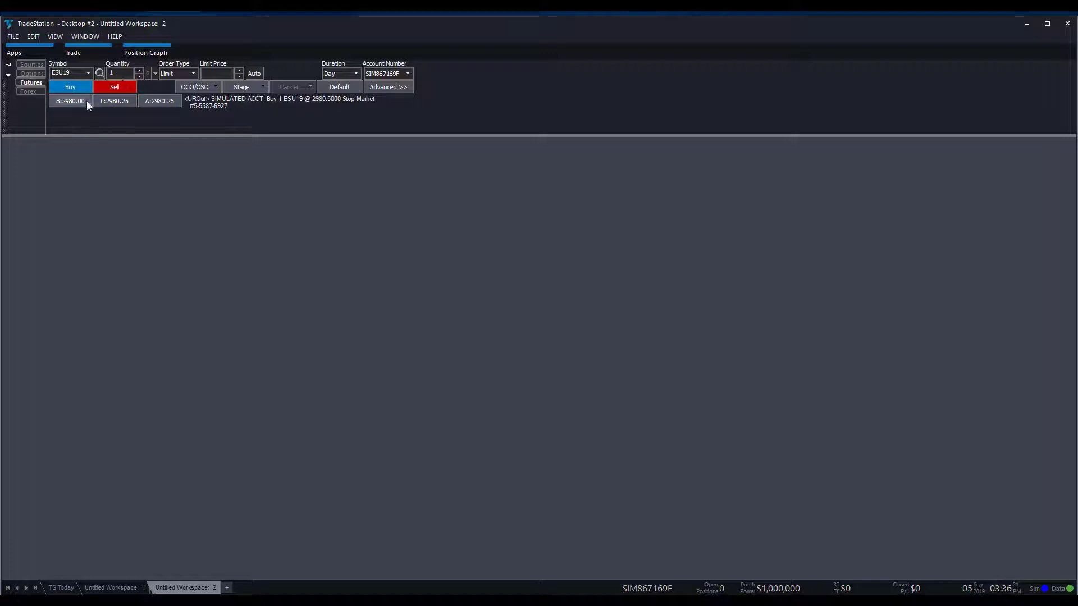
click(116, 101)
double_click(216, 72)
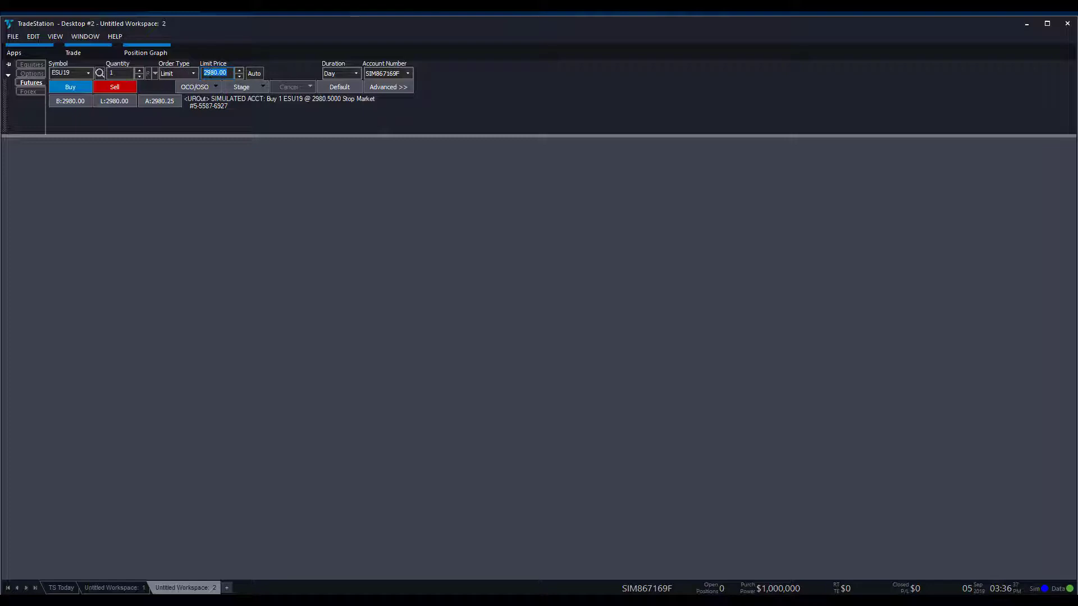
click(159, 103)
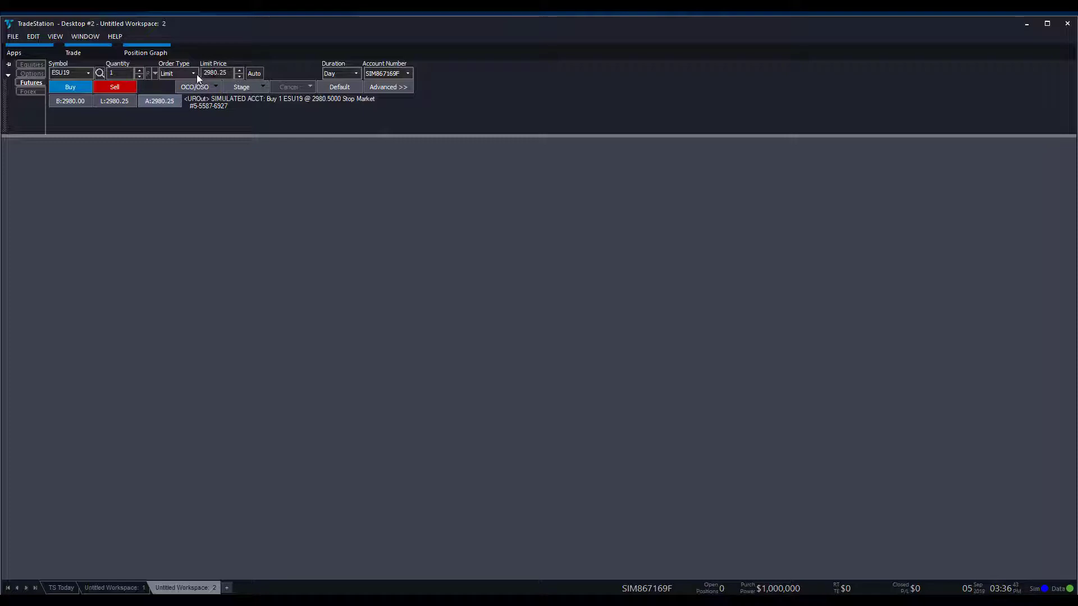
click(159, 101)
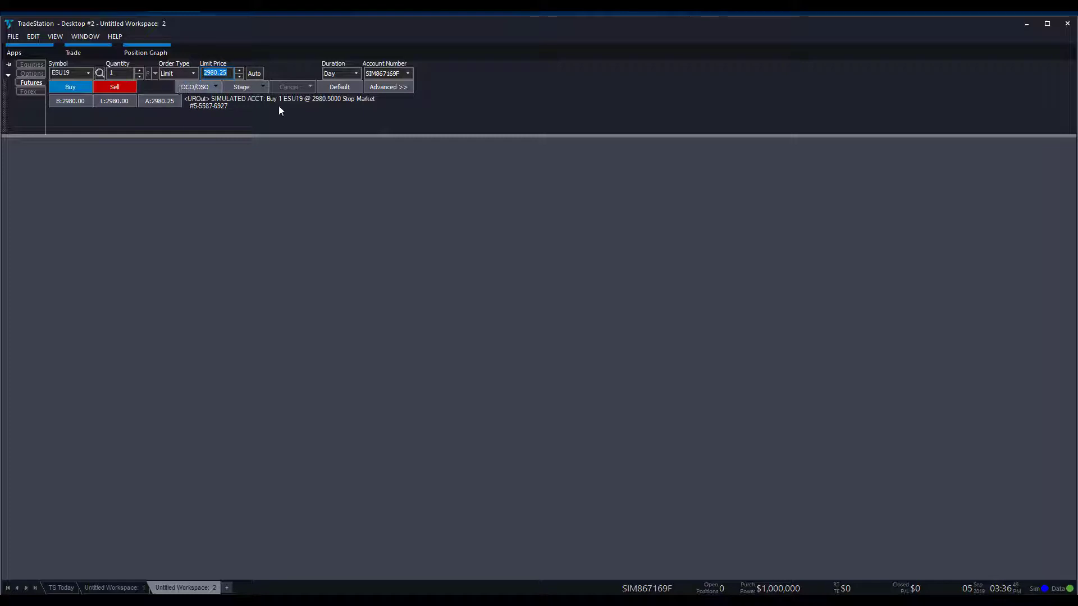
Expand Advanced options and view the Activation Rule settings, leaving the rule unticked
click(372, 88)
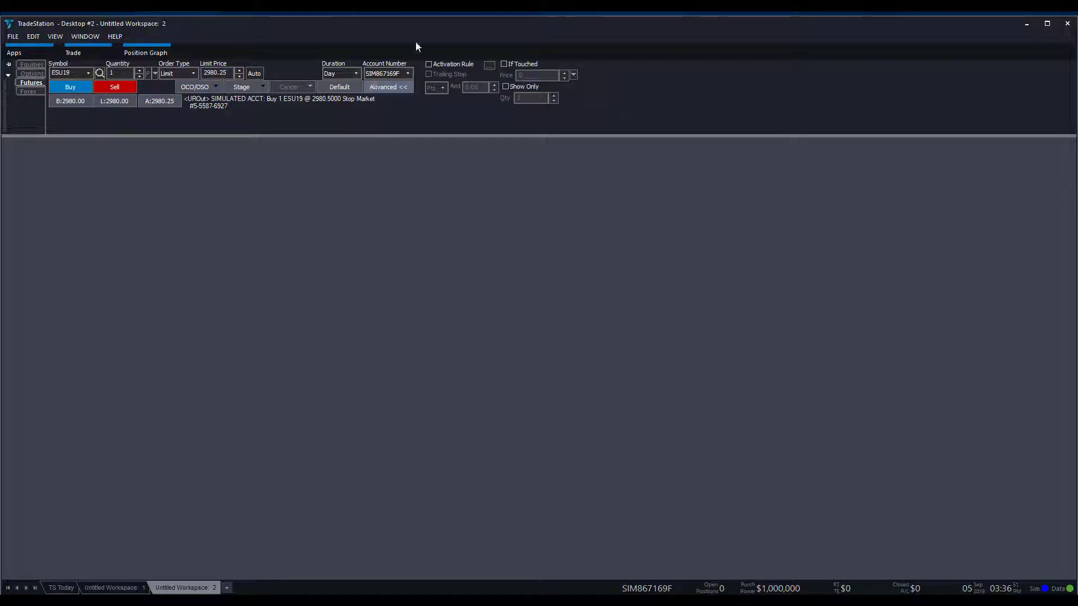
mouse_move(91, 55)
click(488, 64)
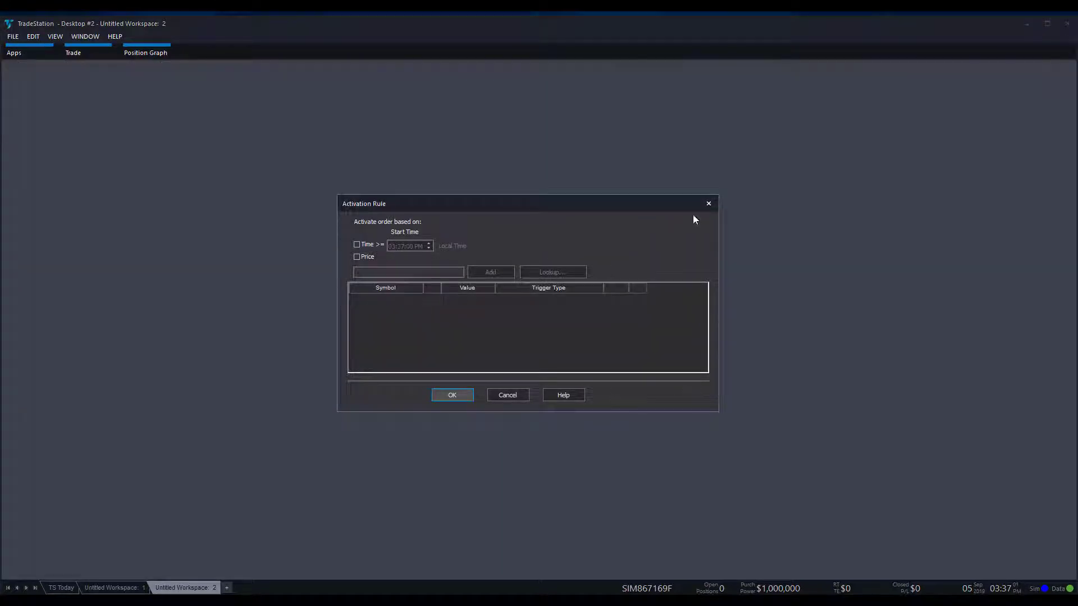
click(708, 203)
click(75, 53)
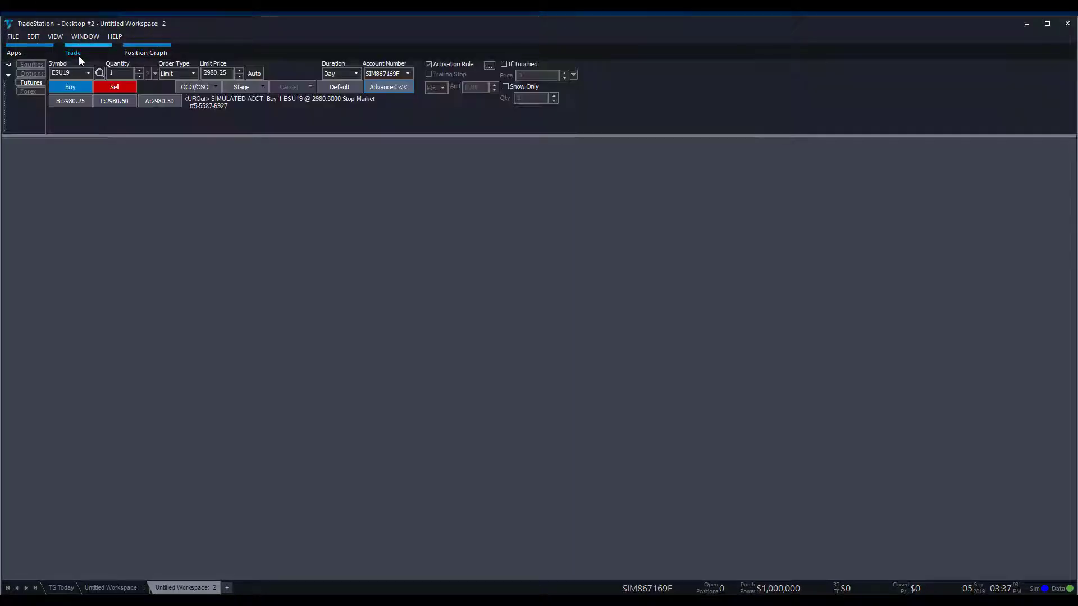
click(442, 67)
click(75, 53)
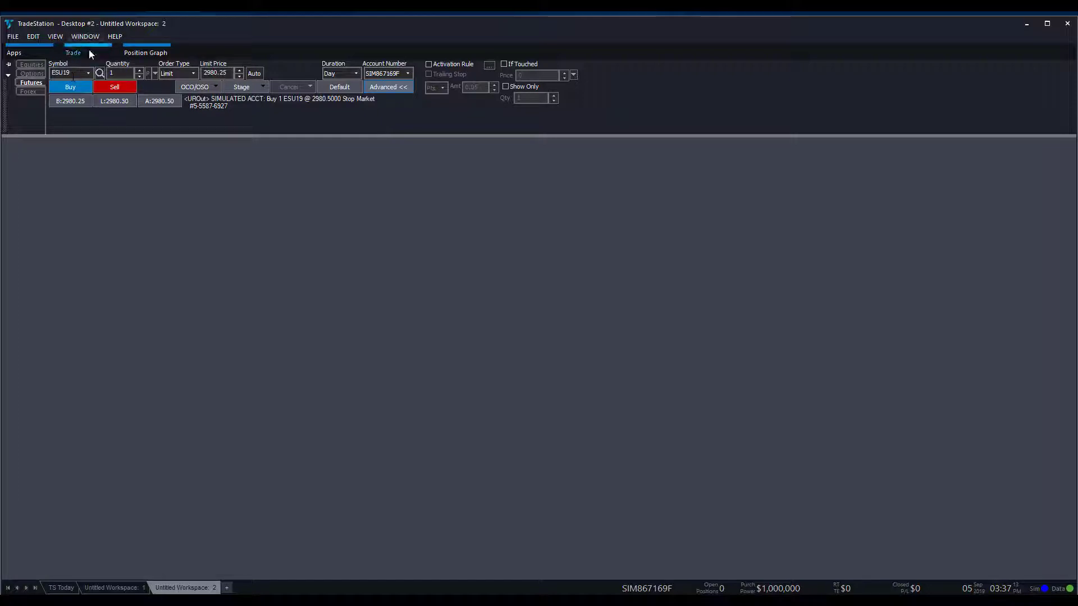
Collapse, reopen, pin and unpin the futures trade bar
click(99, 54)
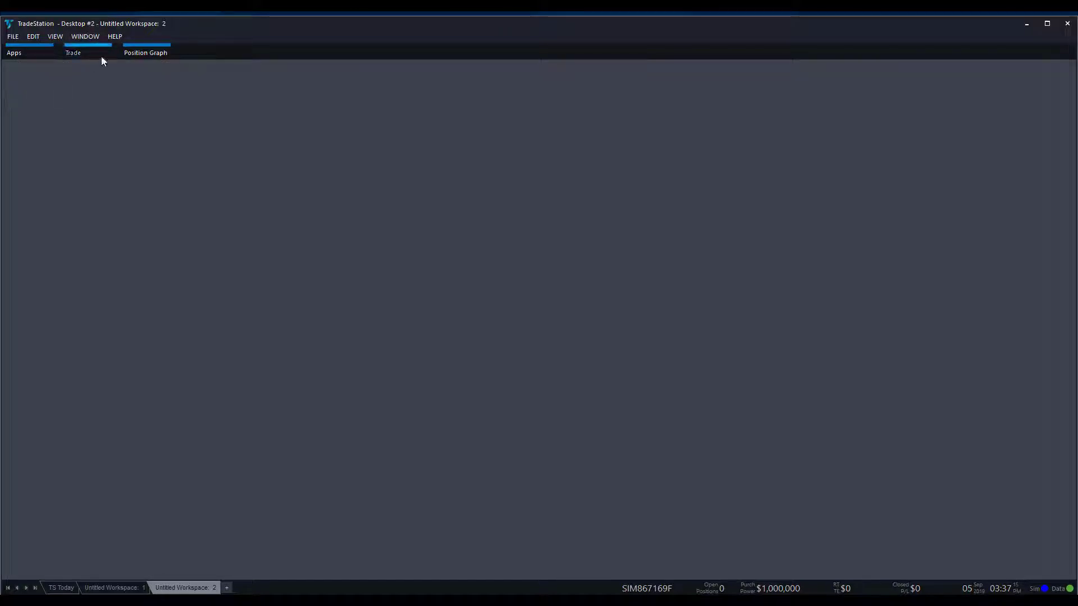
click(102, 56)
click(8, 64)
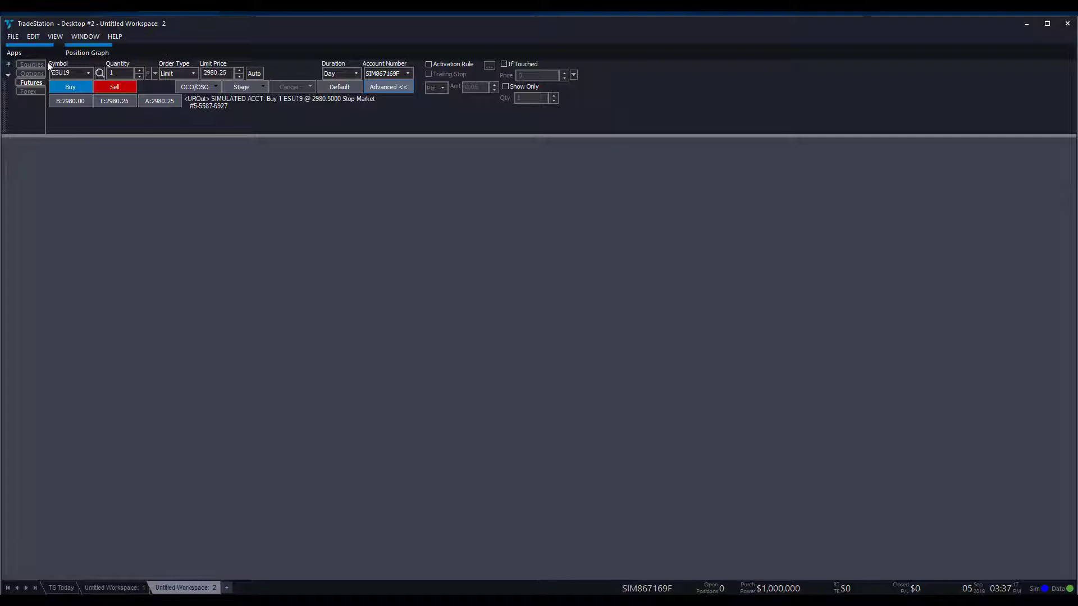
click(8, 64)
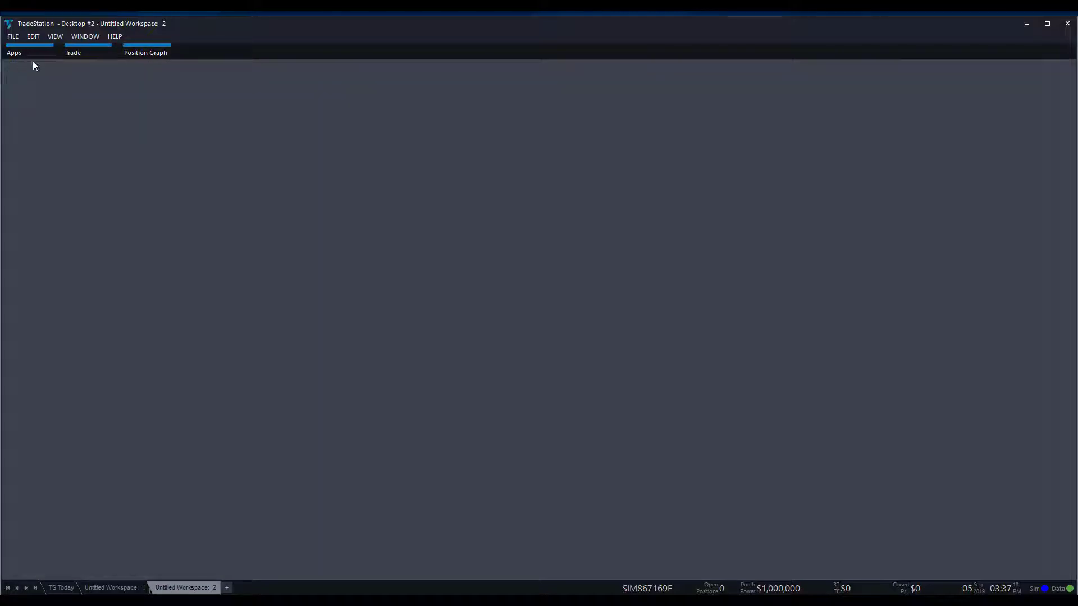
click(80, 49)
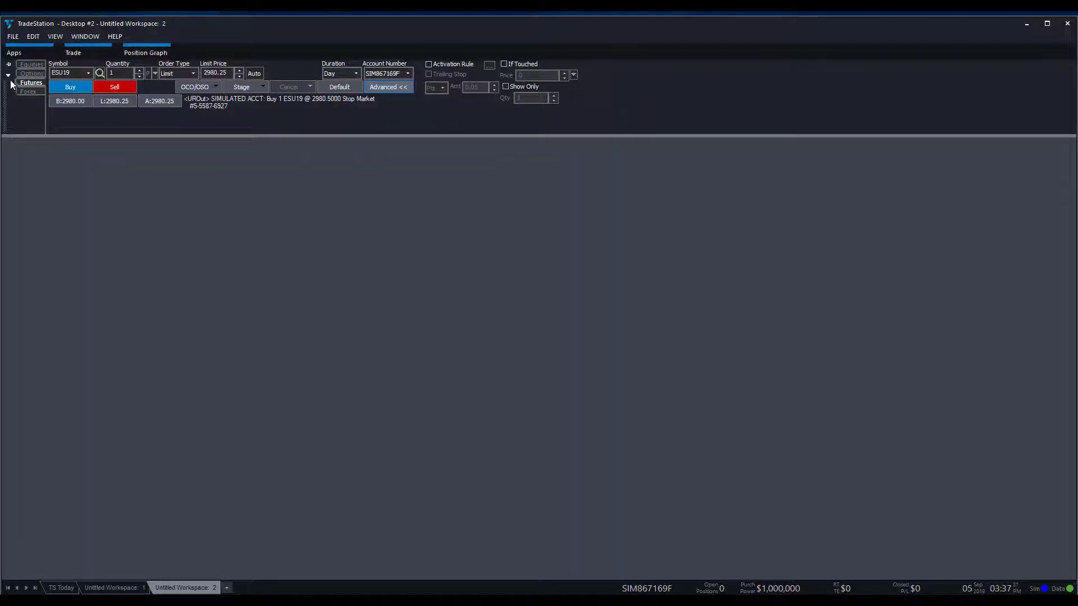
Choose Auto Hide for the order bar from its docking dropdown
click(8, 75)
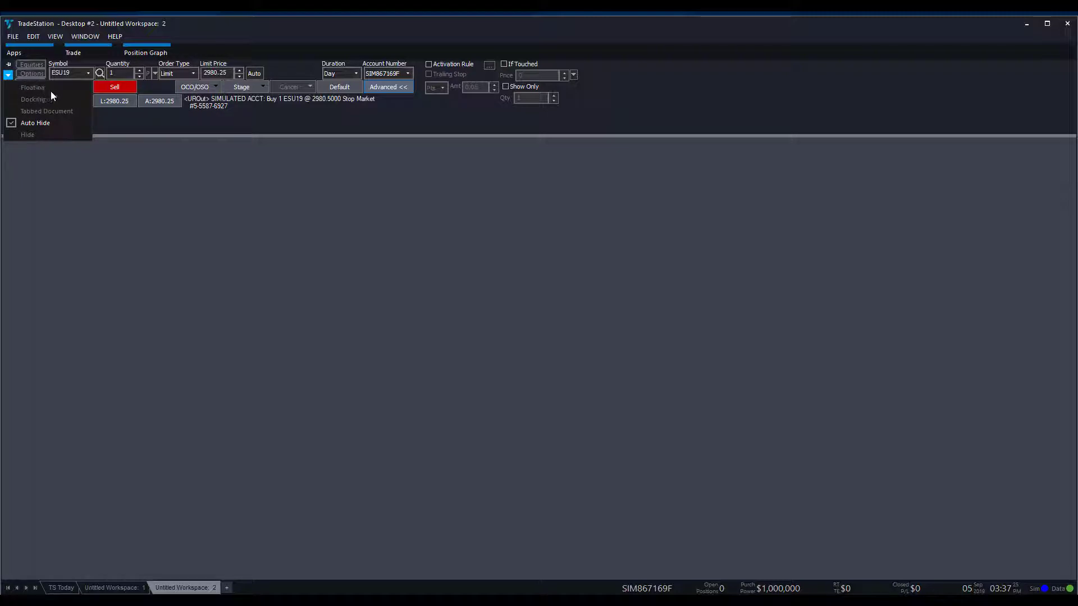
click(35, 122)
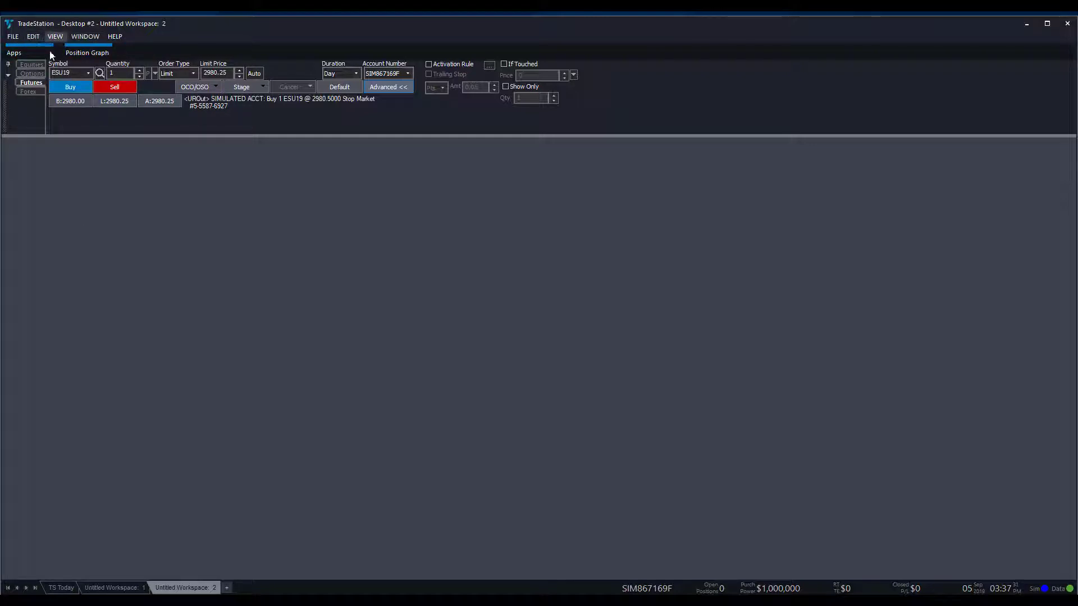
mouse_move(56, 45)
click(8, 74)
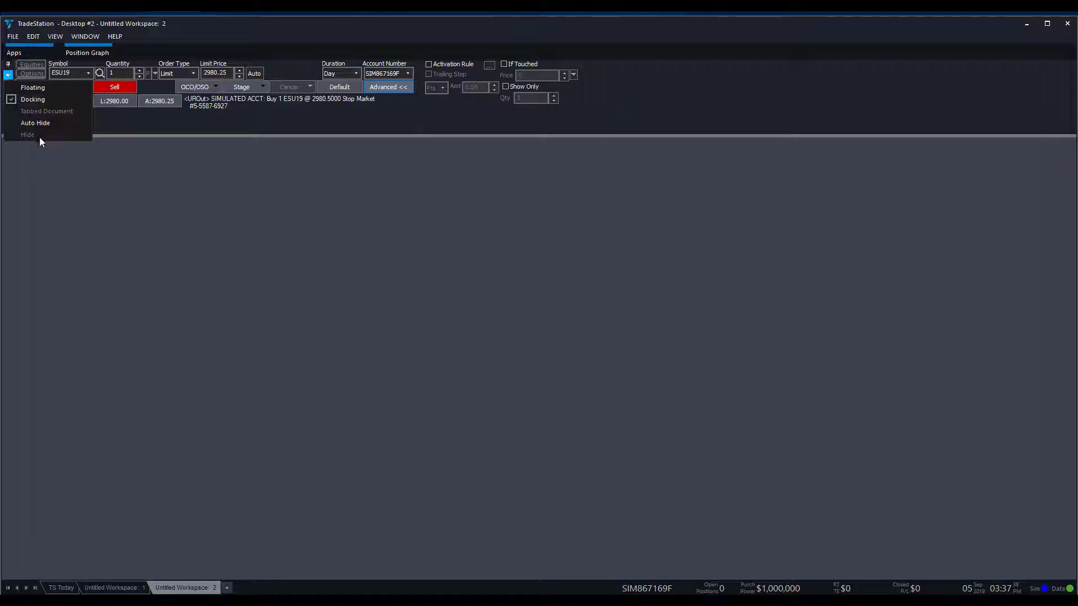
click(42, 126)
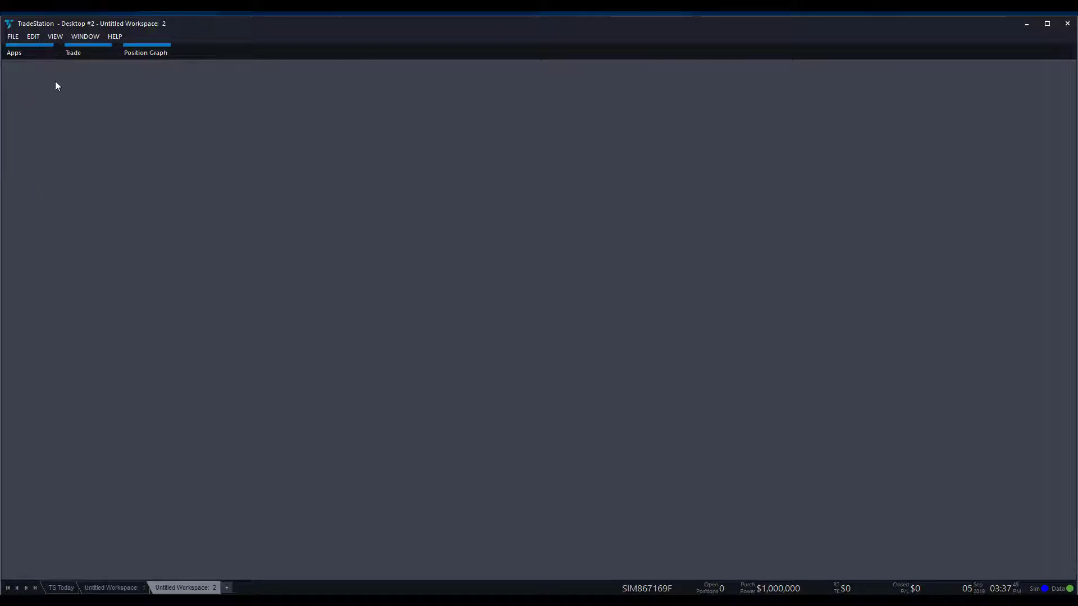
Launch Market Depth for ESU19, move it up, and enter trade bar quantity 1
click(15, 55)
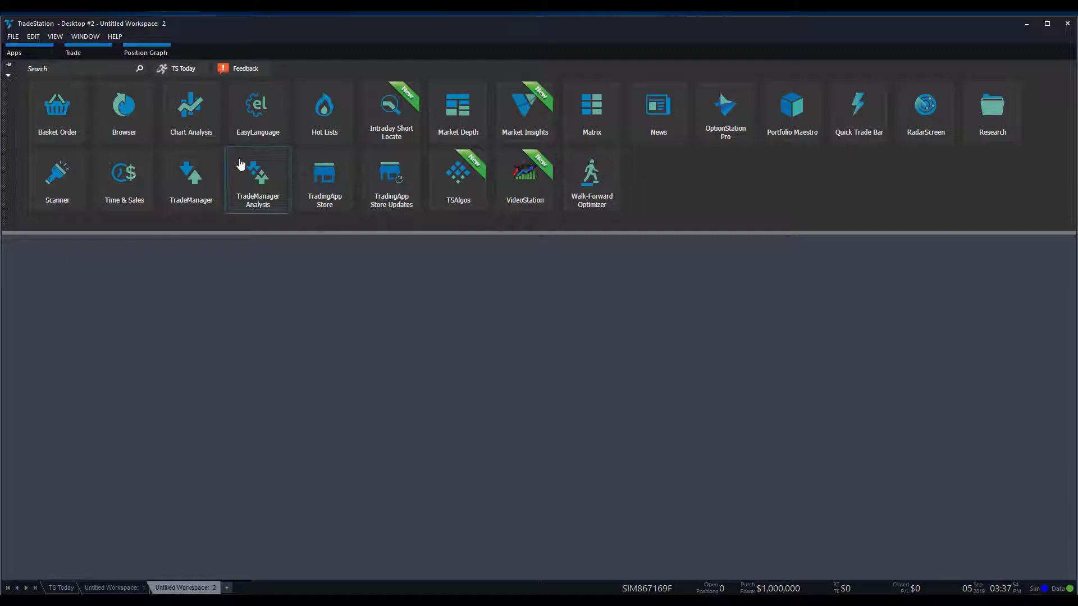
click(431, 111)
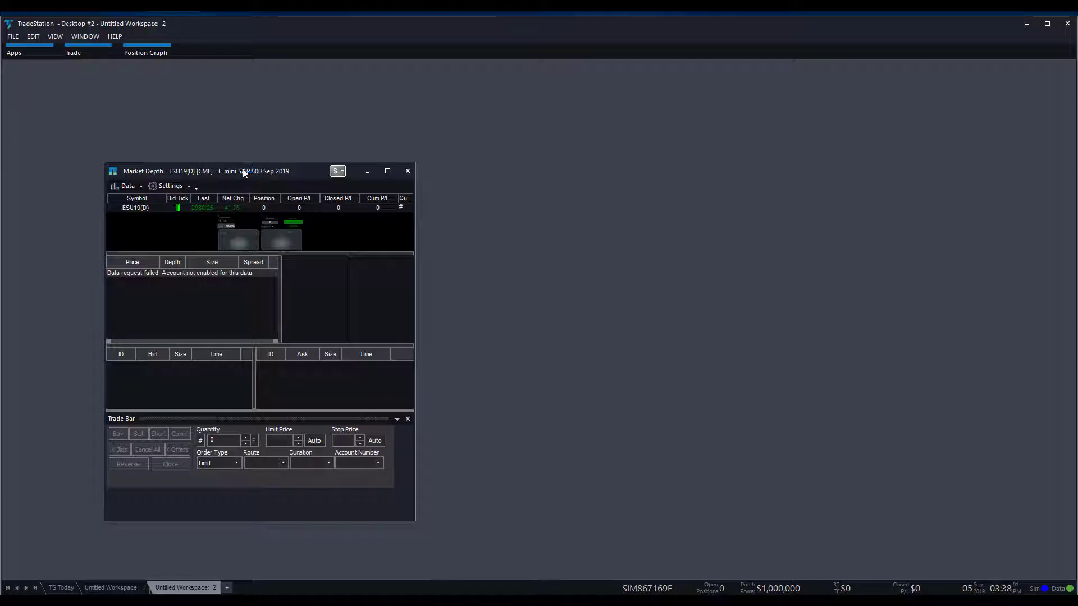
drag(243, 171, 261, 132)
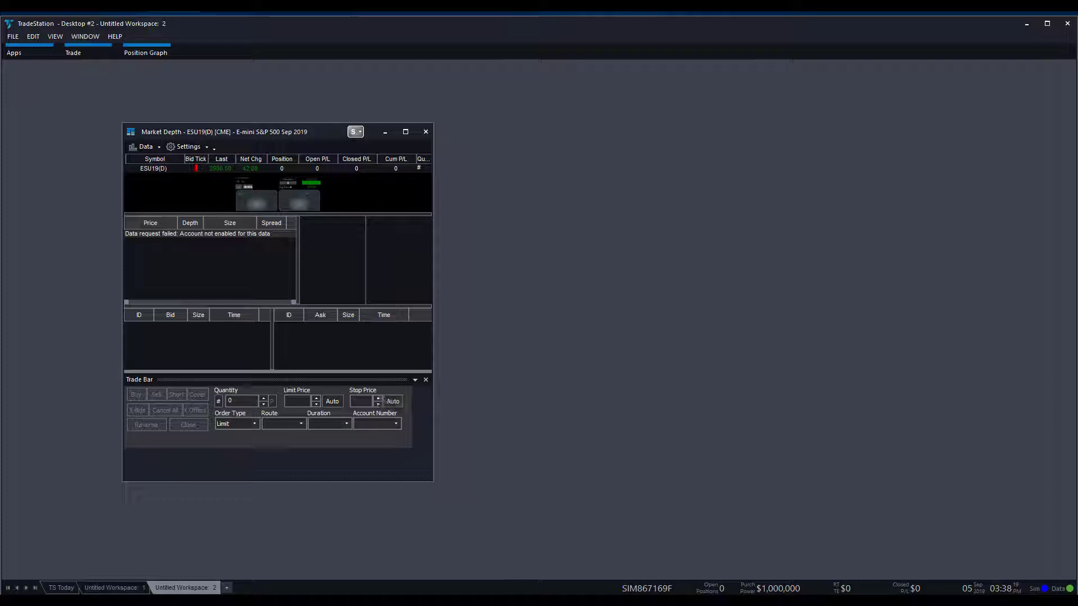
click(248, 404)
text(1)
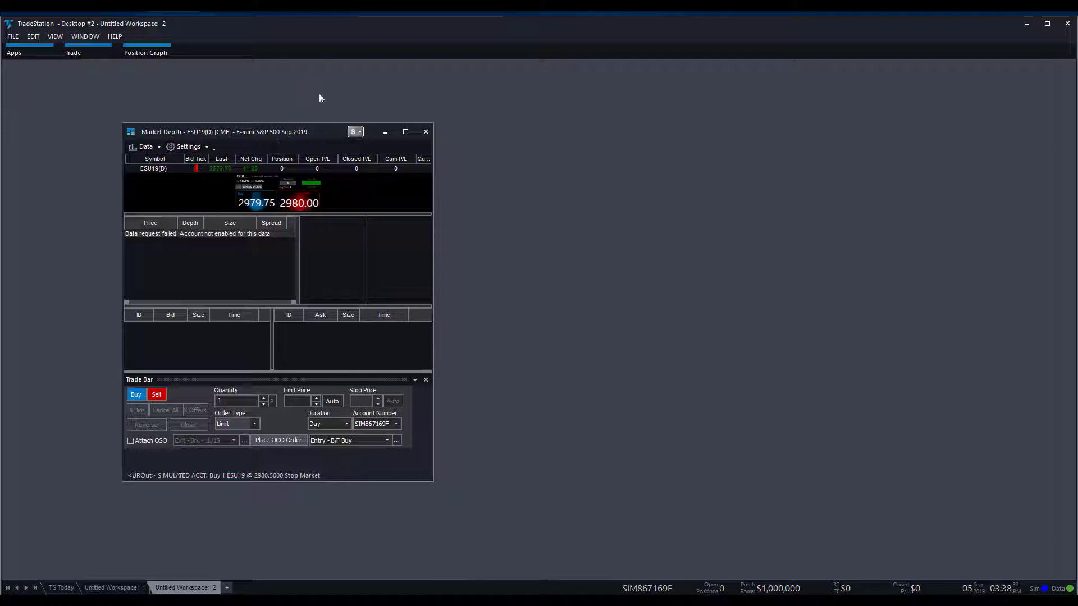
Replace Market Depth with a Matrix window moved up and to the right
click(426, 132)
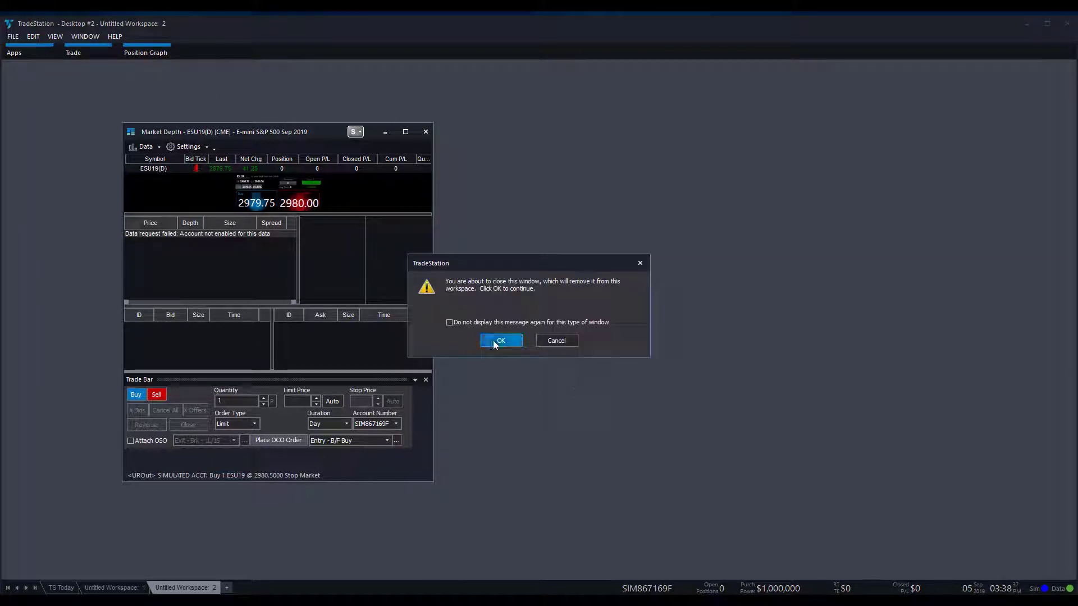
click(493, 340)
click(19, 54)
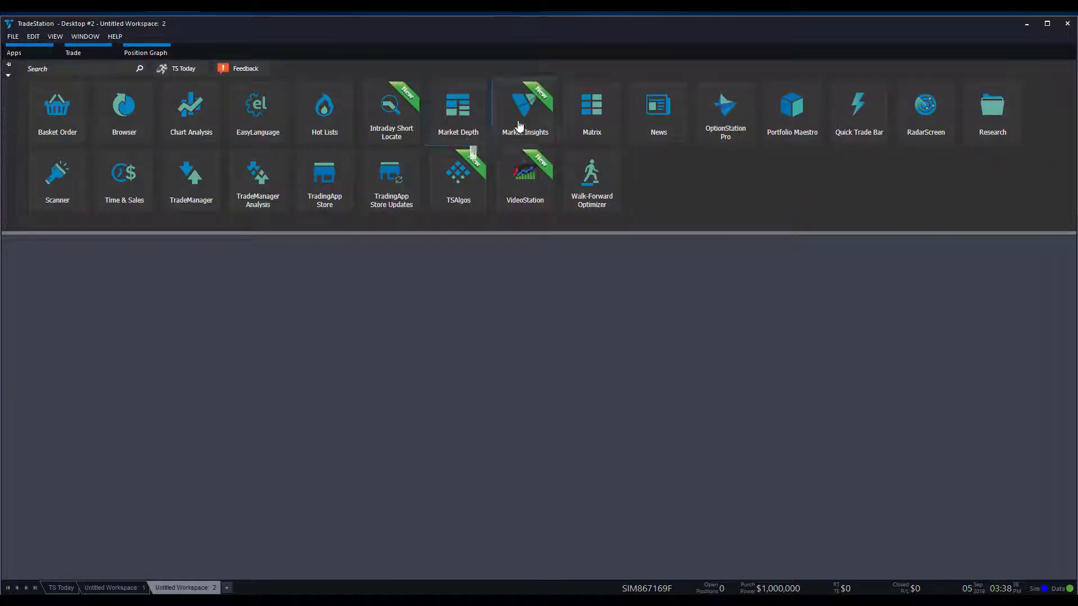
click(594, 124)
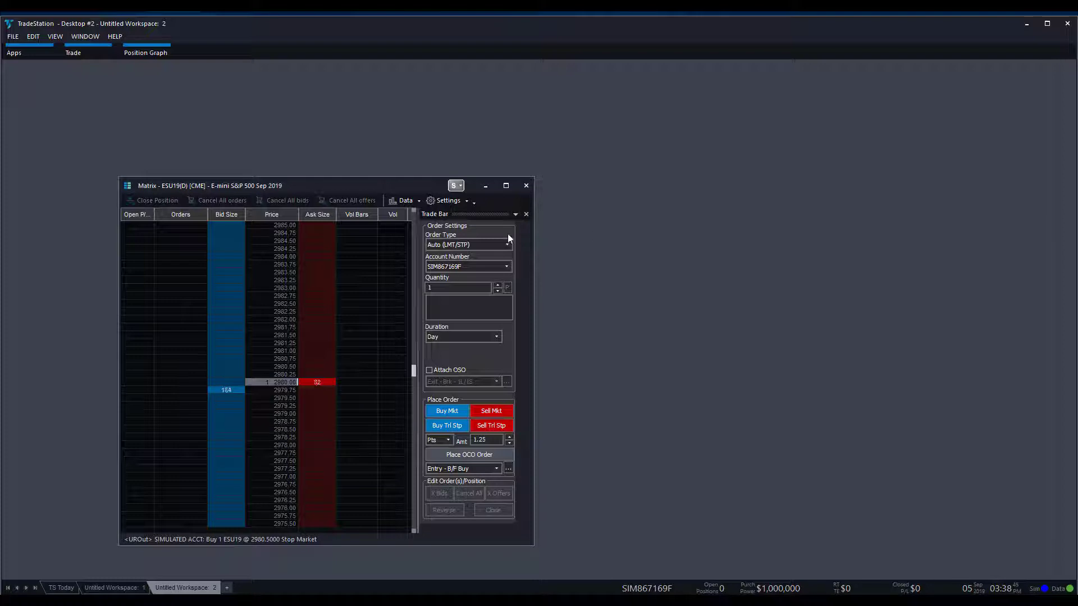
drag(337, 182, 402, 121)
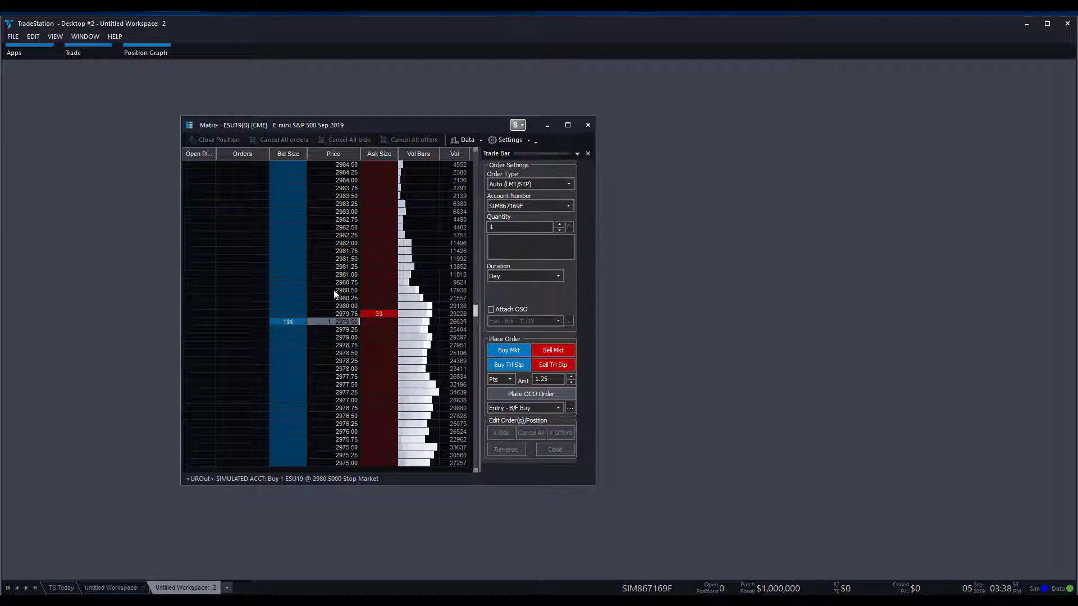
Place a buy 1 stop at 2981.00 and a sell 1 limit at 2981.50, dragging them to 2982.50 and 2980.00
click(298, 274)
drag(295, 275, 281, 381)
click(379, 259)
drag(376, 199, 584, 358)
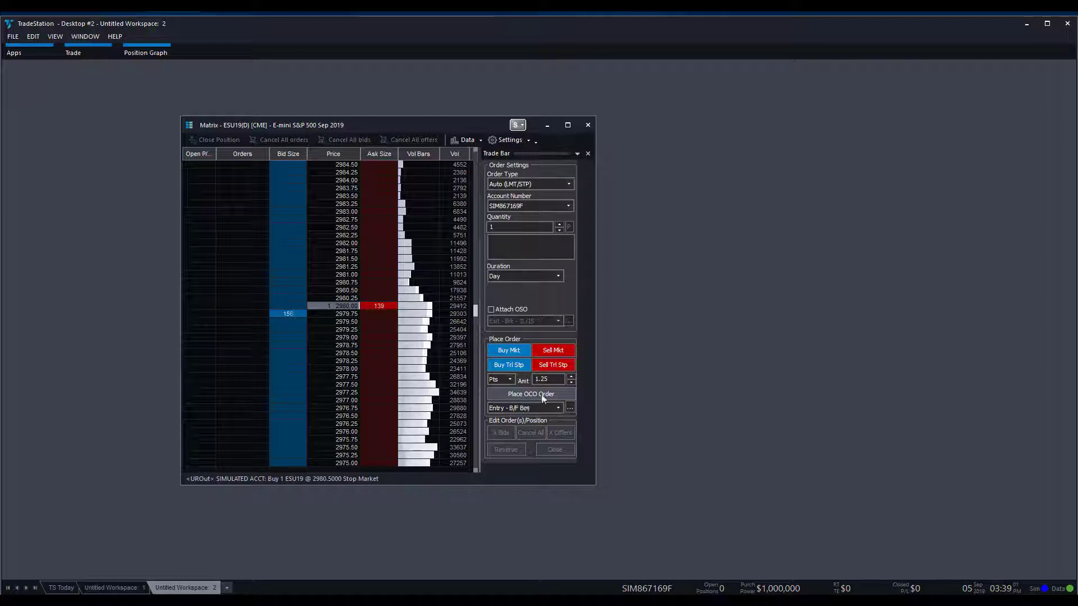
scroll(545, 404, down, 3)
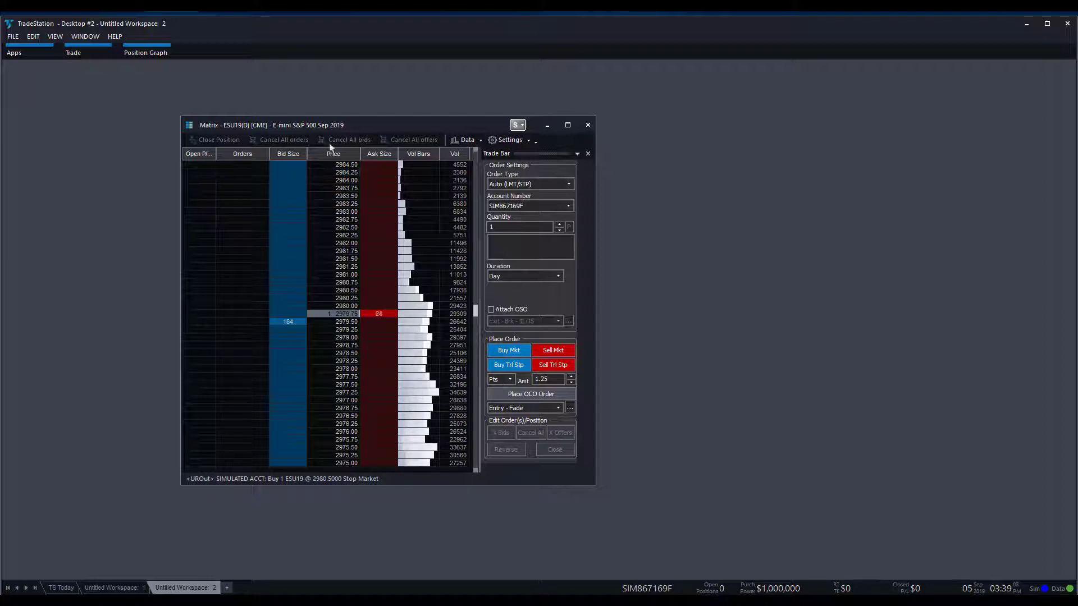
Switch the Matrix between the basic, Trade Bar and Advanced Bar panel layouts in Settings
click(530, 140)
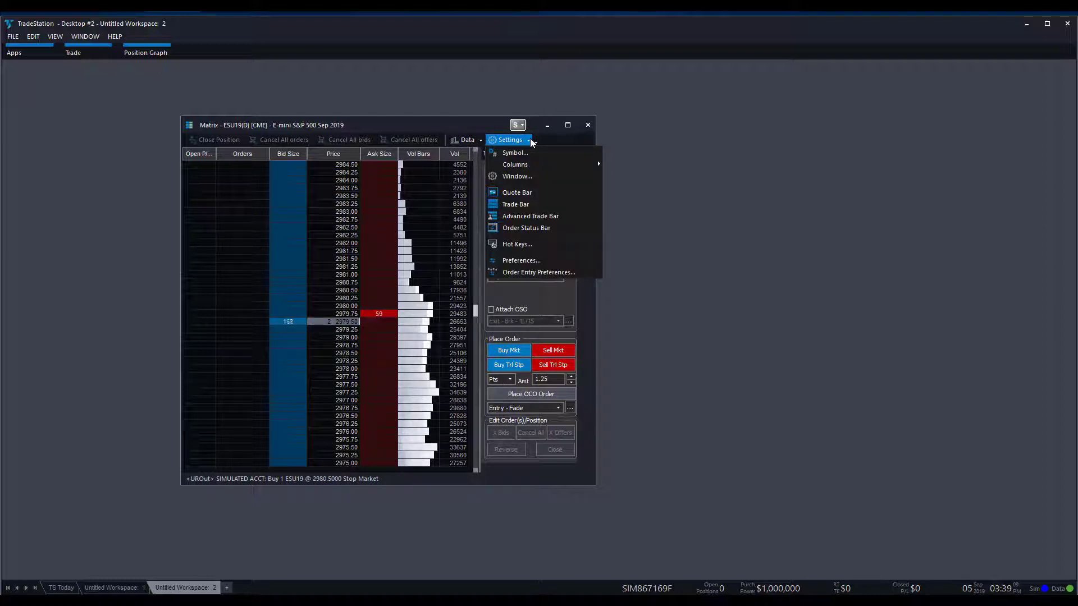
click(515, 204)
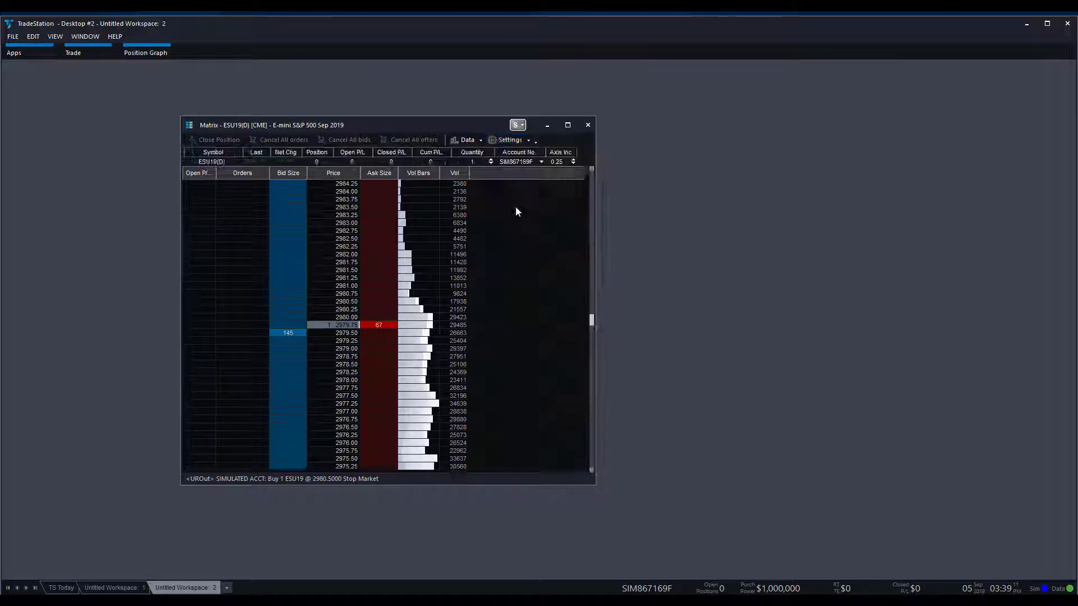
click(522, 141)
click(516, 160)
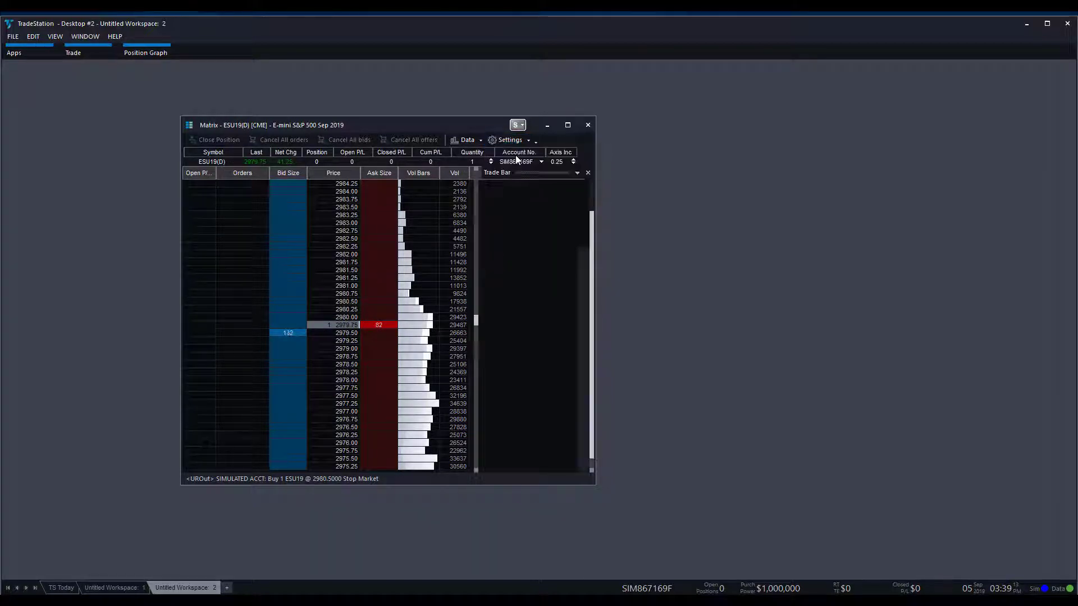
click(524, 140)
click(514, 213)
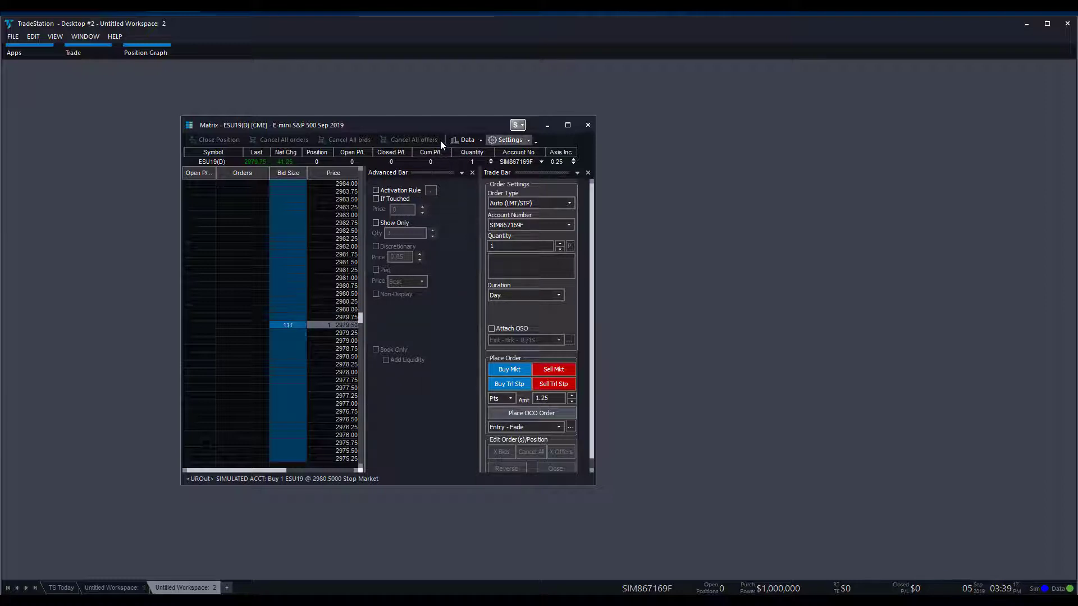
Close the Advanced Bar panel and the Matrix window
click(79, 53)
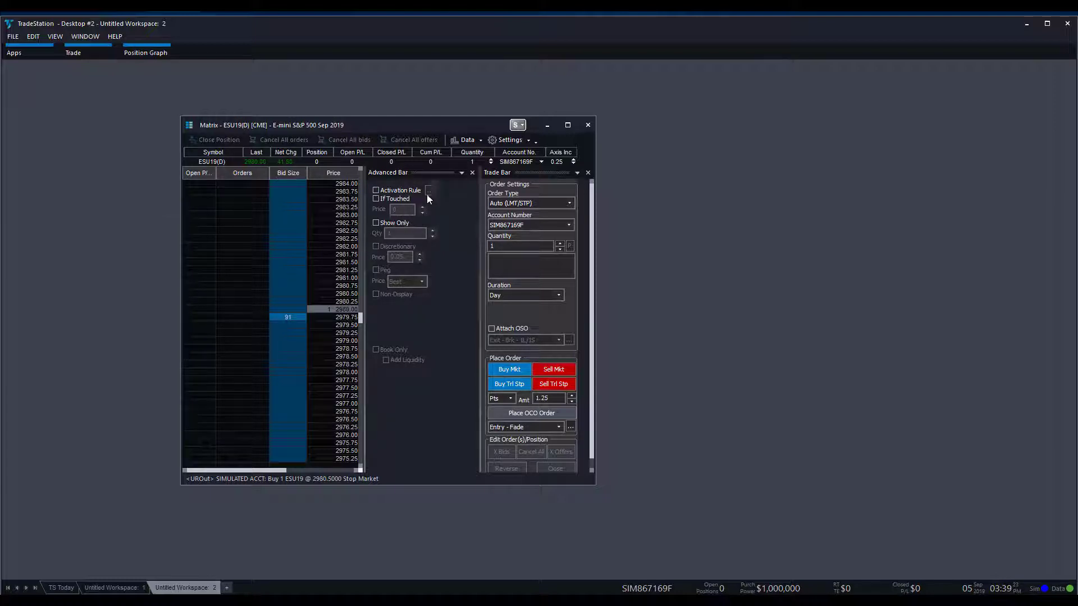
click(473, 172)
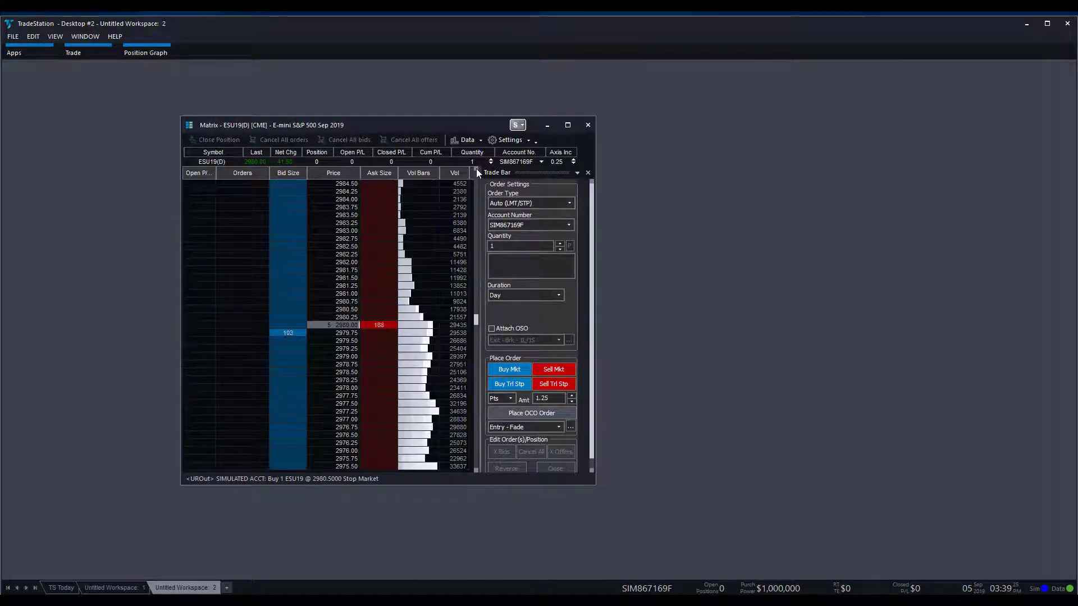
click(587, 126)
Launch a Quick Trade Bar for ESU19 and move it toward the upper right
click(500, 340)
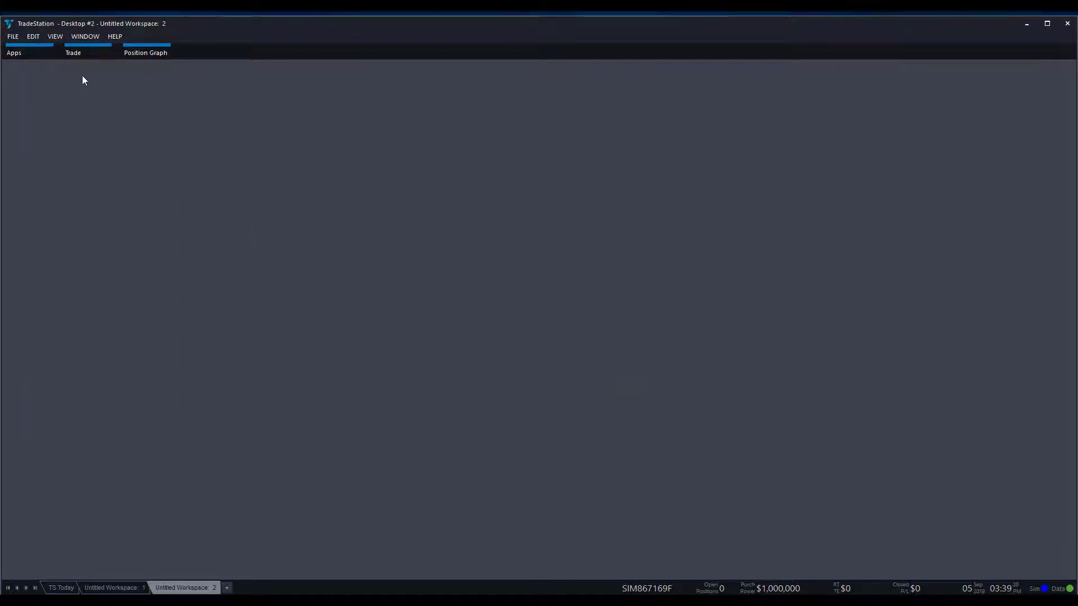
click(30, 49)
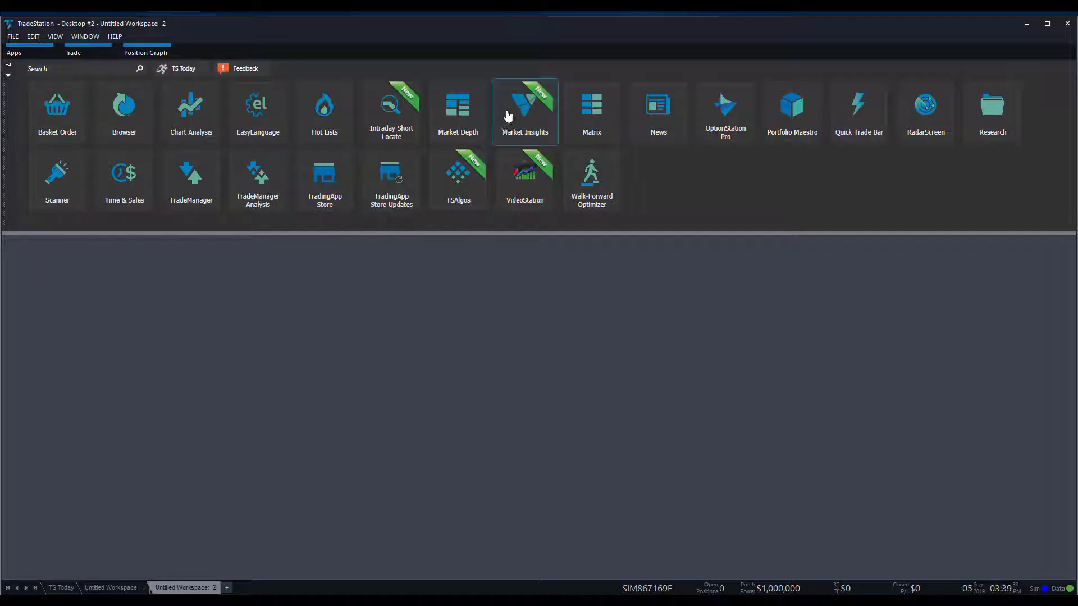
click(863, 140)
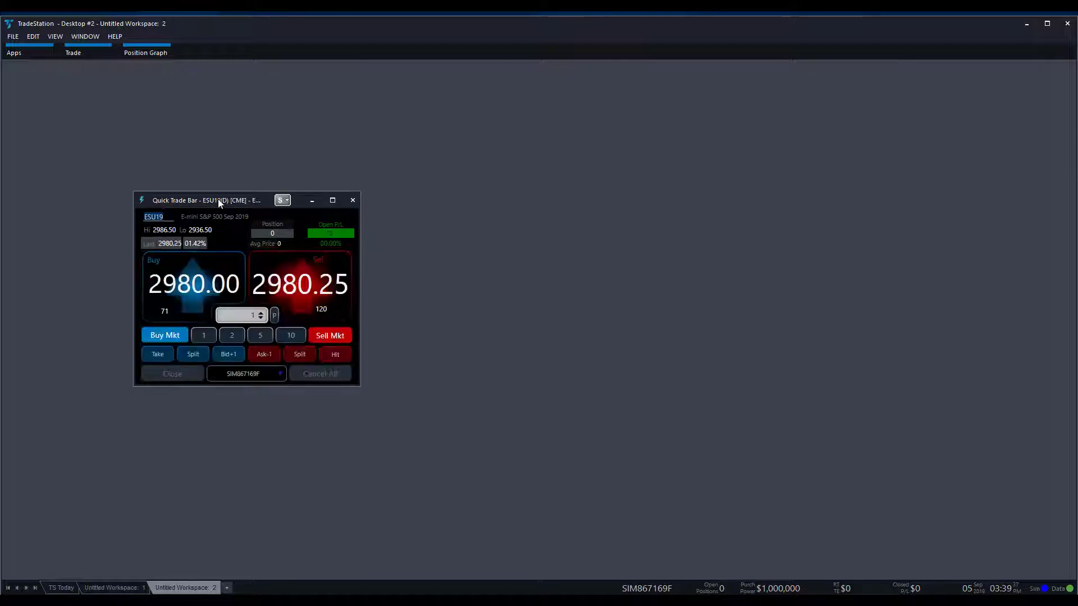
drag(235, 226, 504, 138)
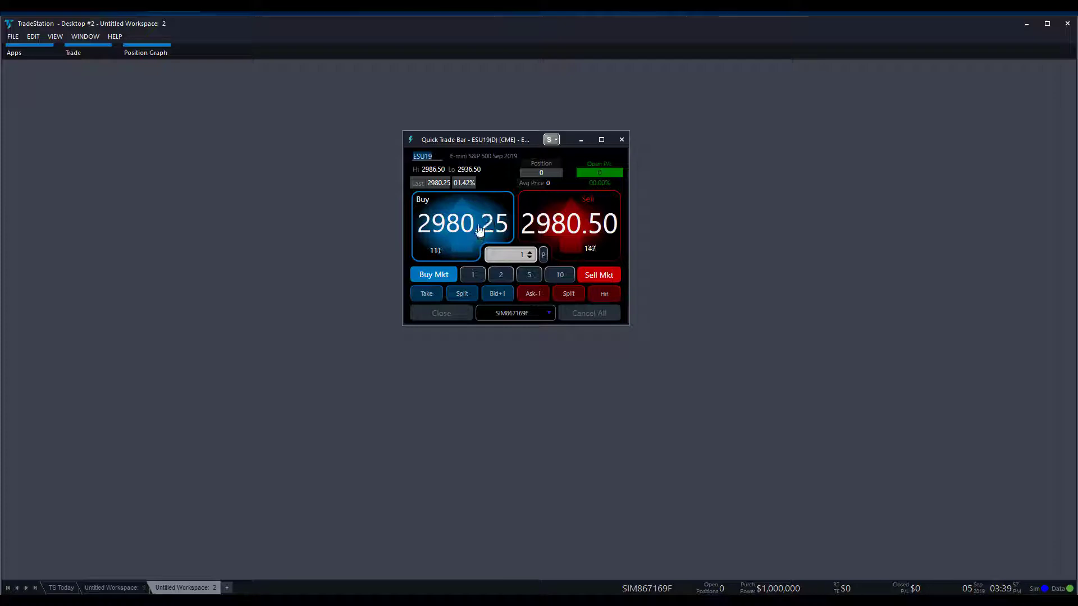
Buy 1 ESU19 at the 2980.25 limit, then flatten the position at market
click(479, 230)
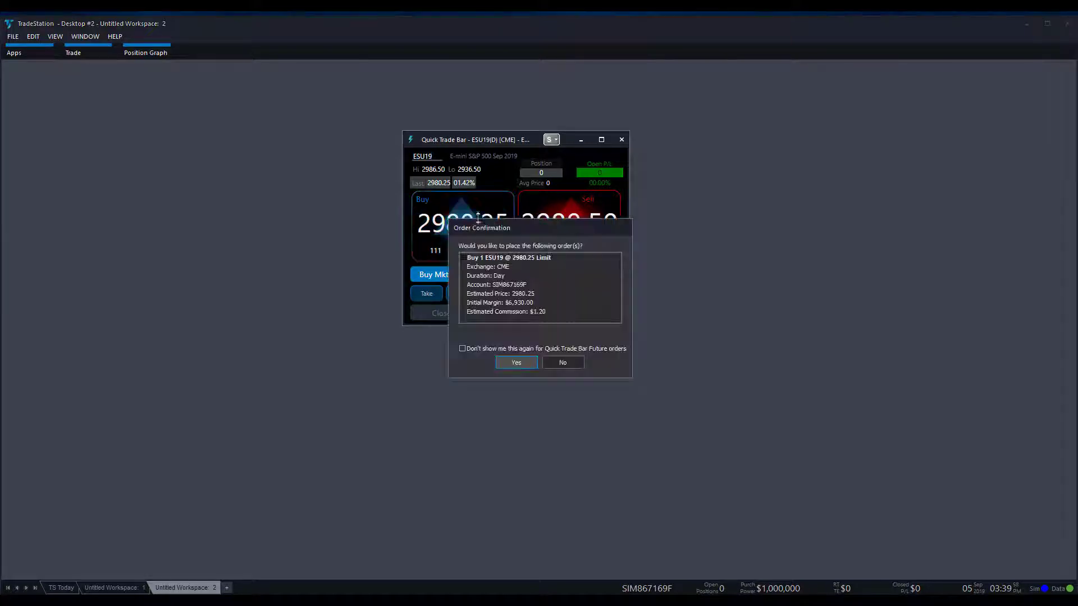
click(512, 365)
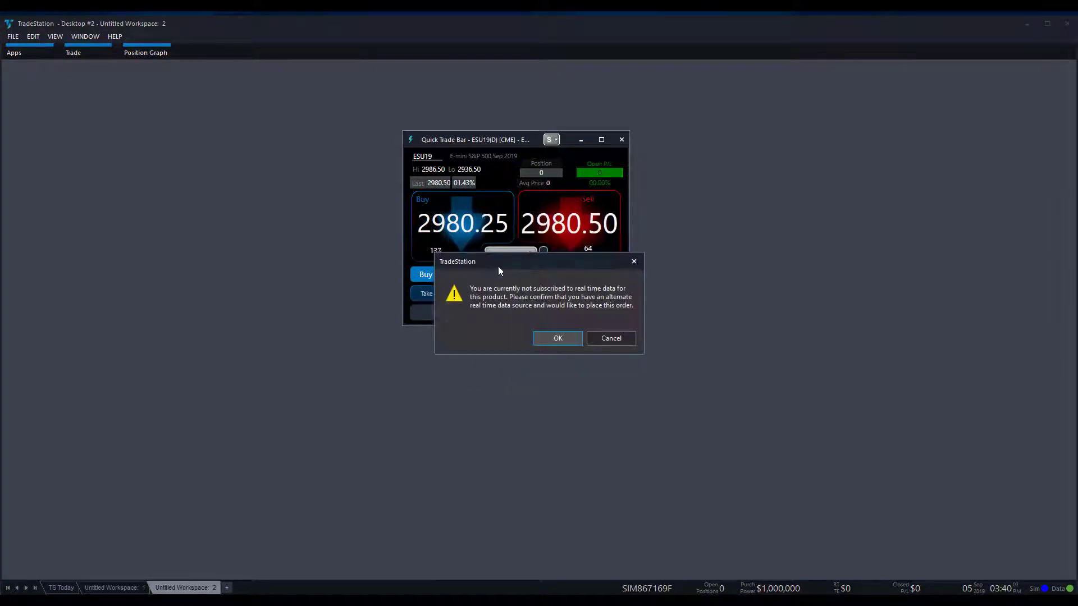
click(557, 338)
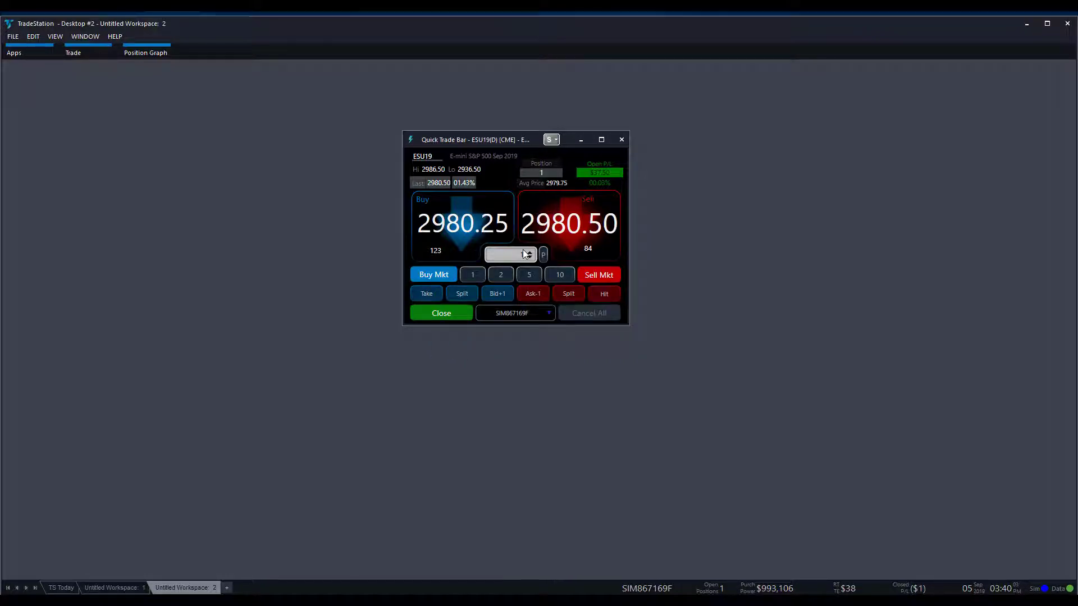
click(472, 275)
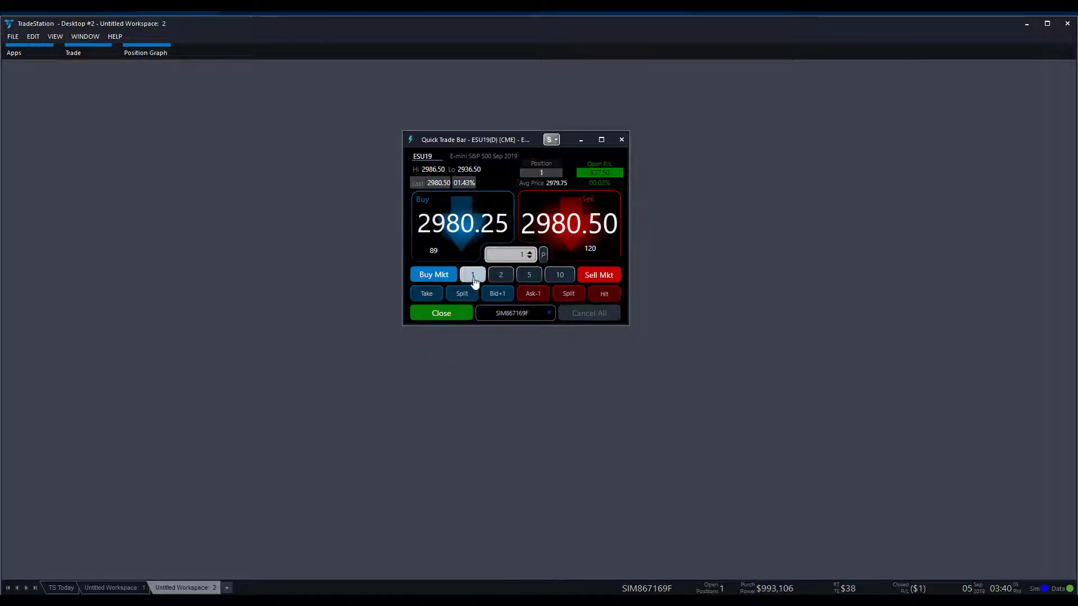
click(441, 315)
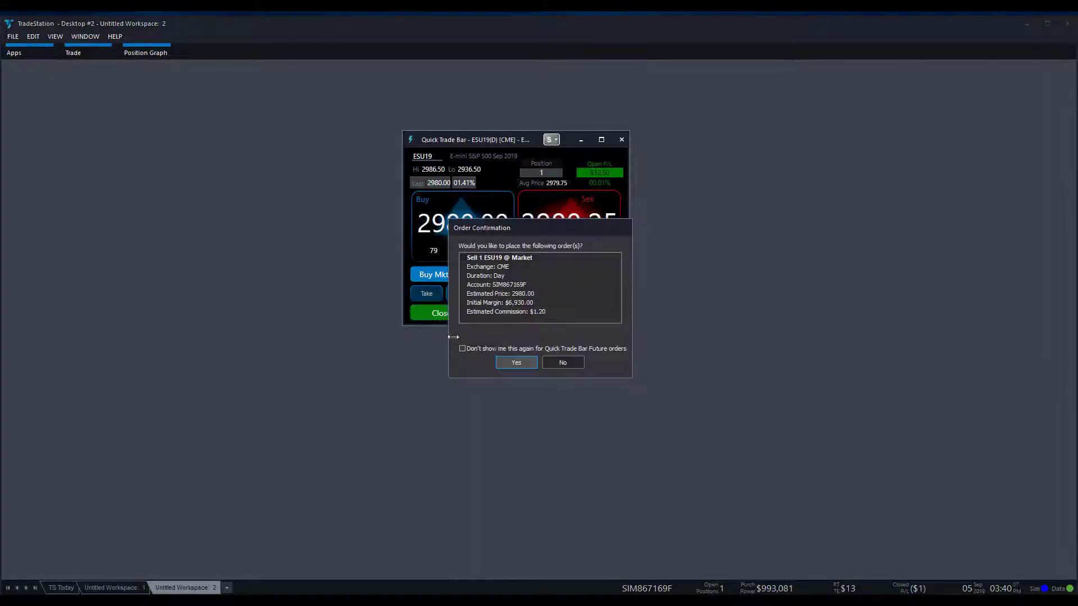
click(513, 365)
click(537, 339)
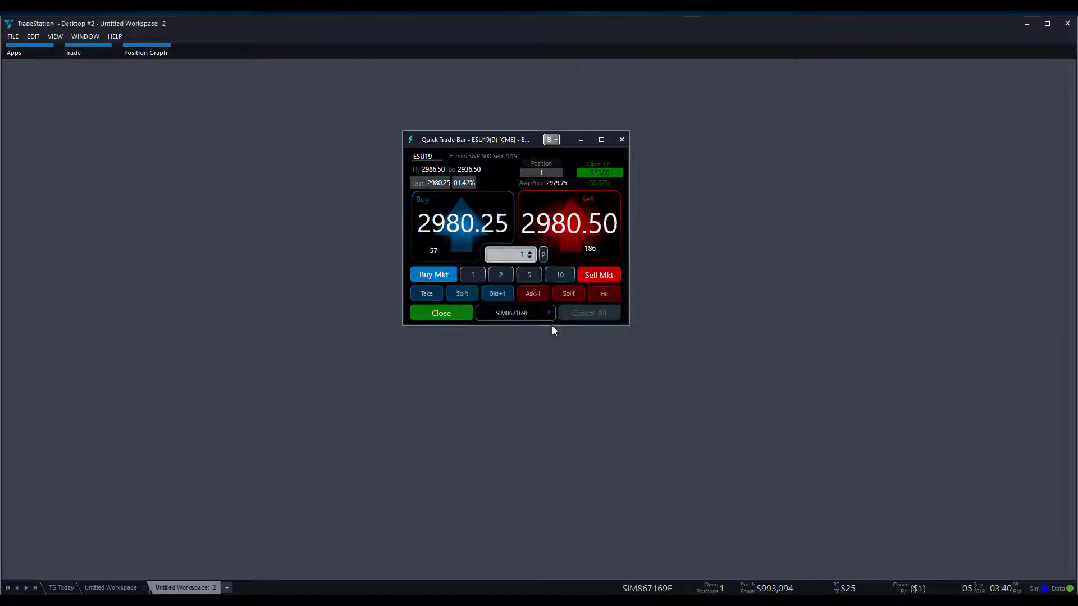
Remove the Quick Trade Bar from the workspace and bring up the apps launcher
drag(527, 140, 540, 172)
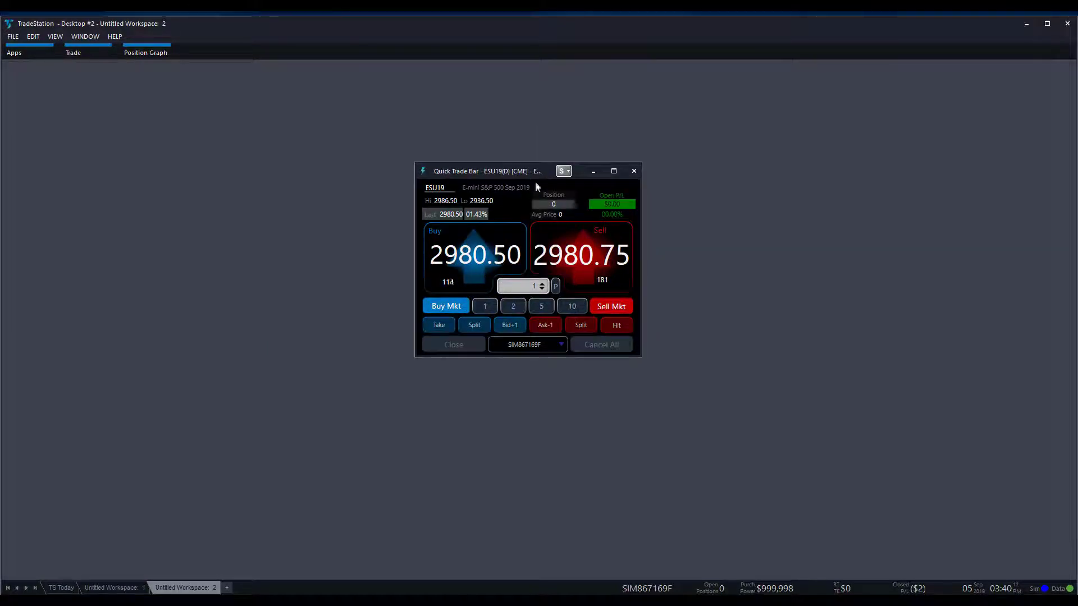
click(633, 170)
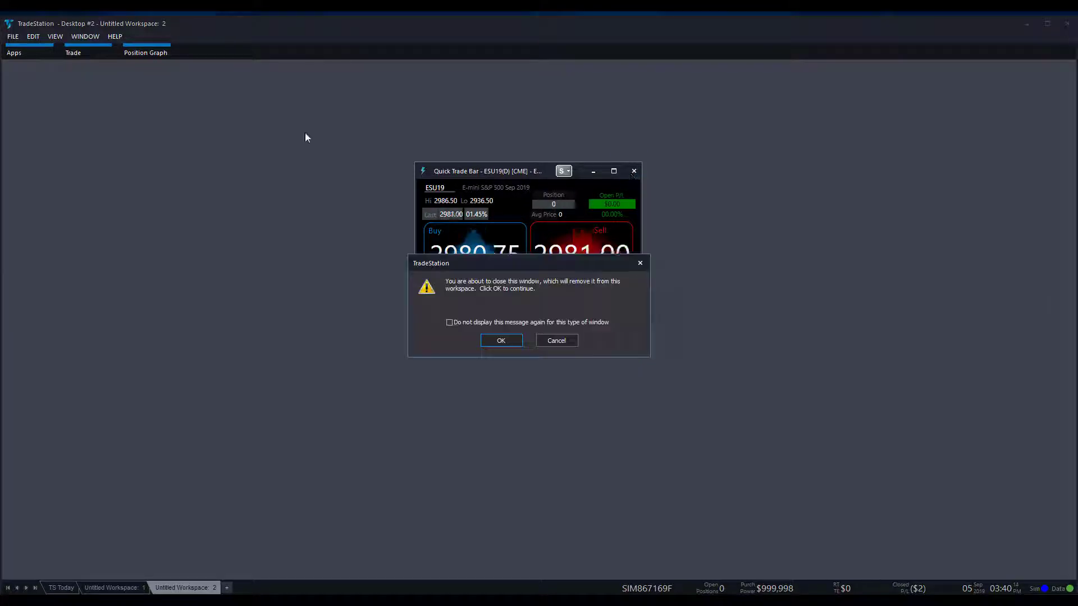
click(490, 341)
click(29, 55)
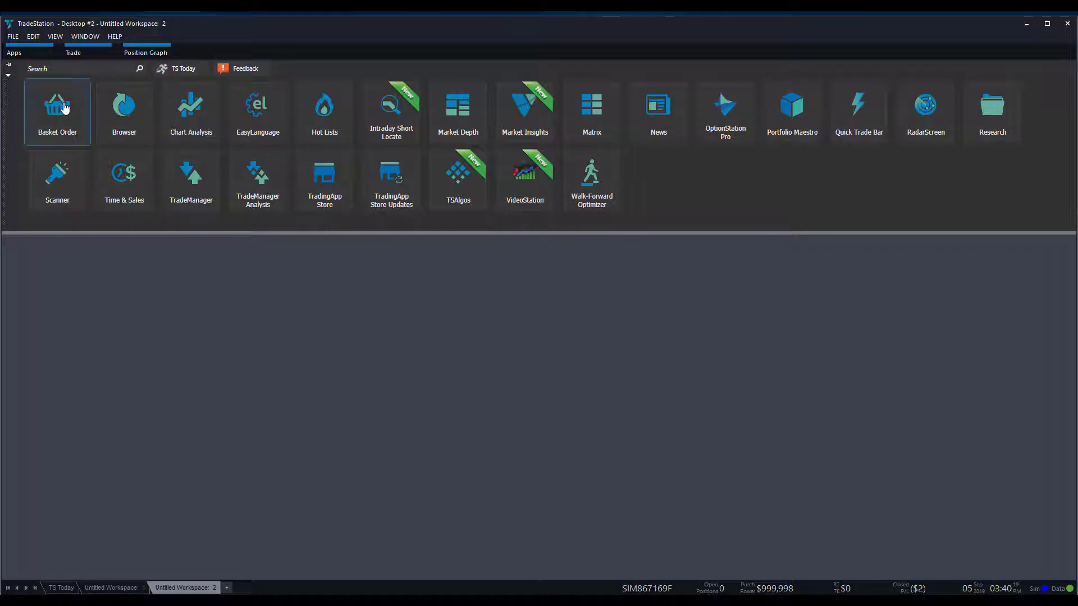
Open a 5-minute ESU19 chart, move its window higher, and enable Chart Trading from its context menu
click(192, 114)
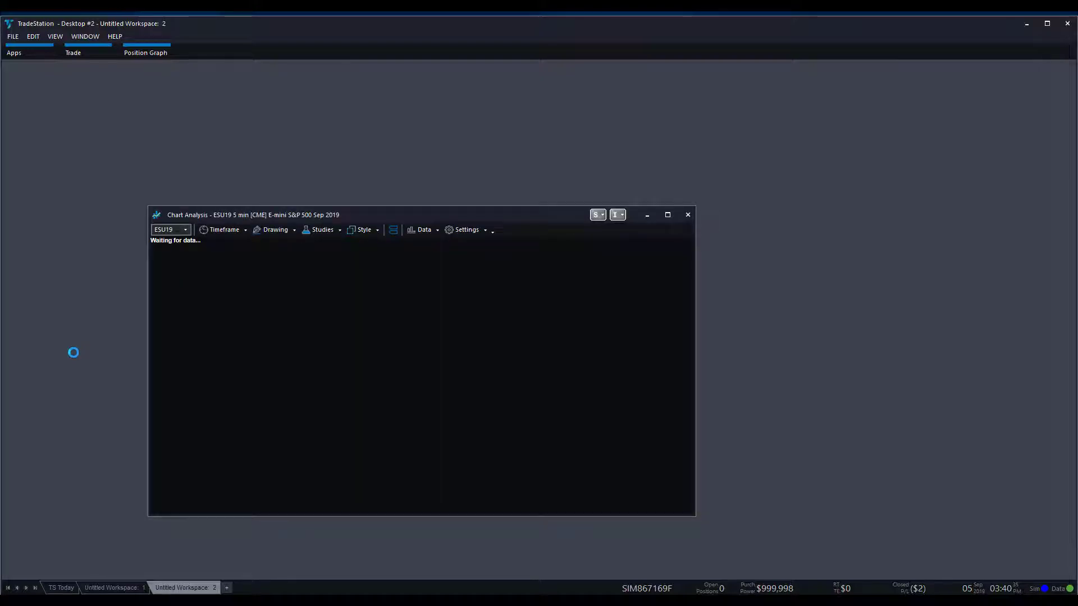
drag(401, 217, 399, 169)
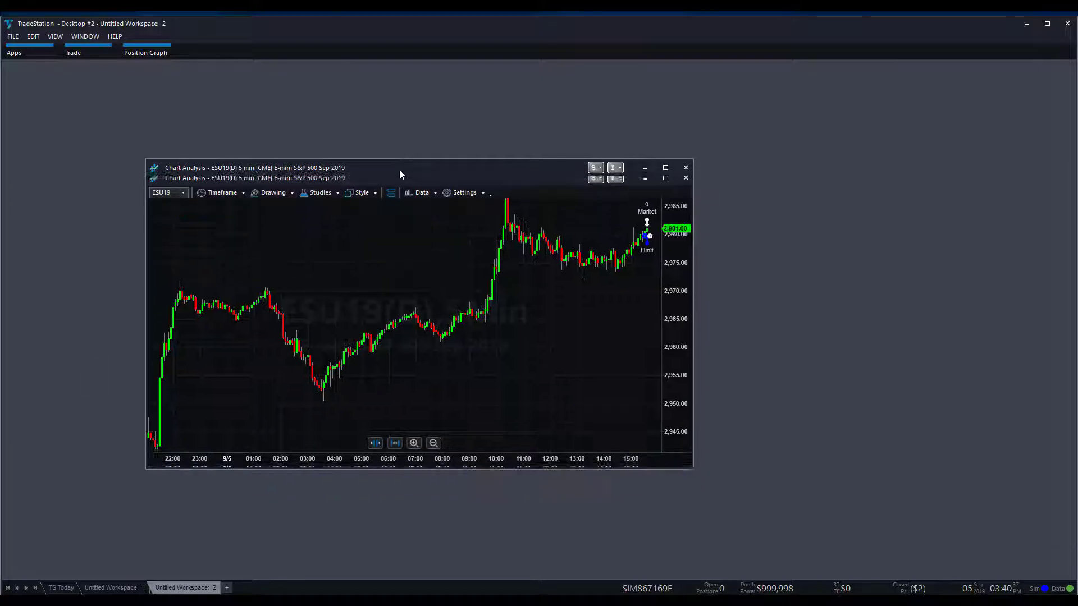
right_click(594, 359)
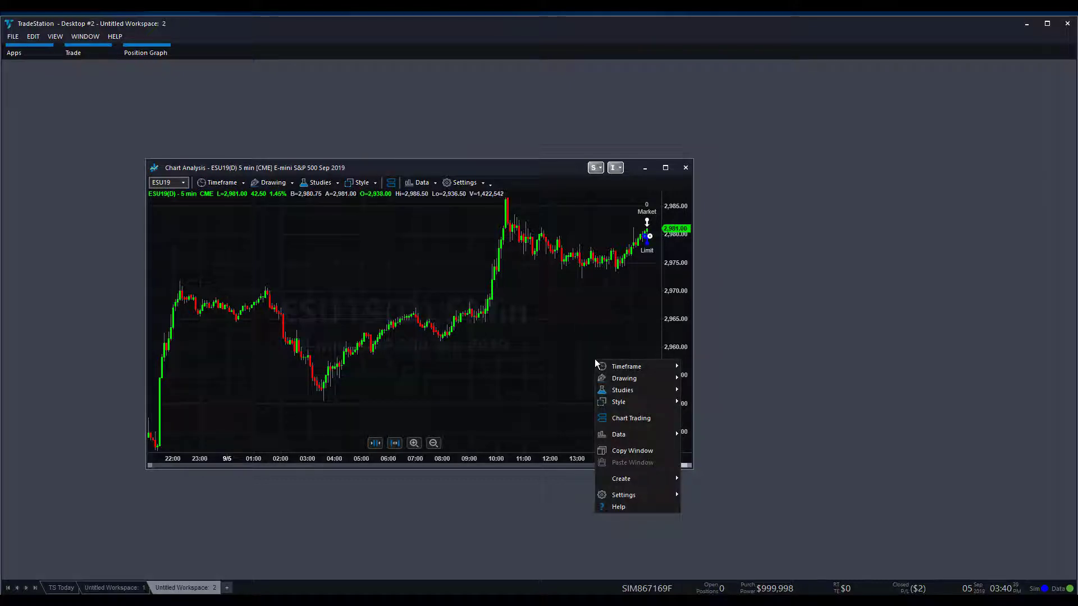
right_click(547, 329)
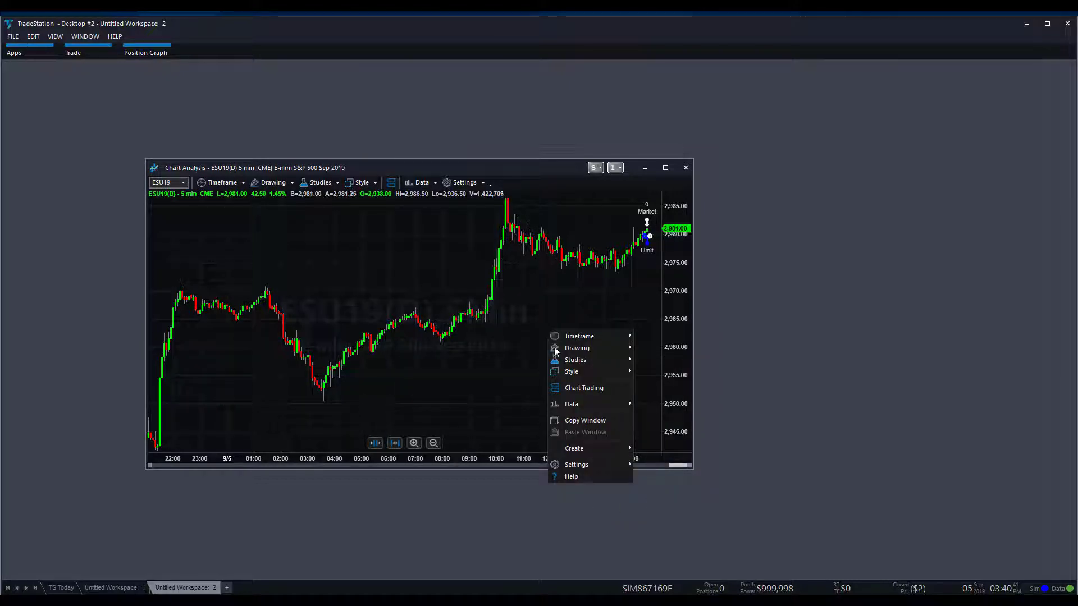
click(597, 387)
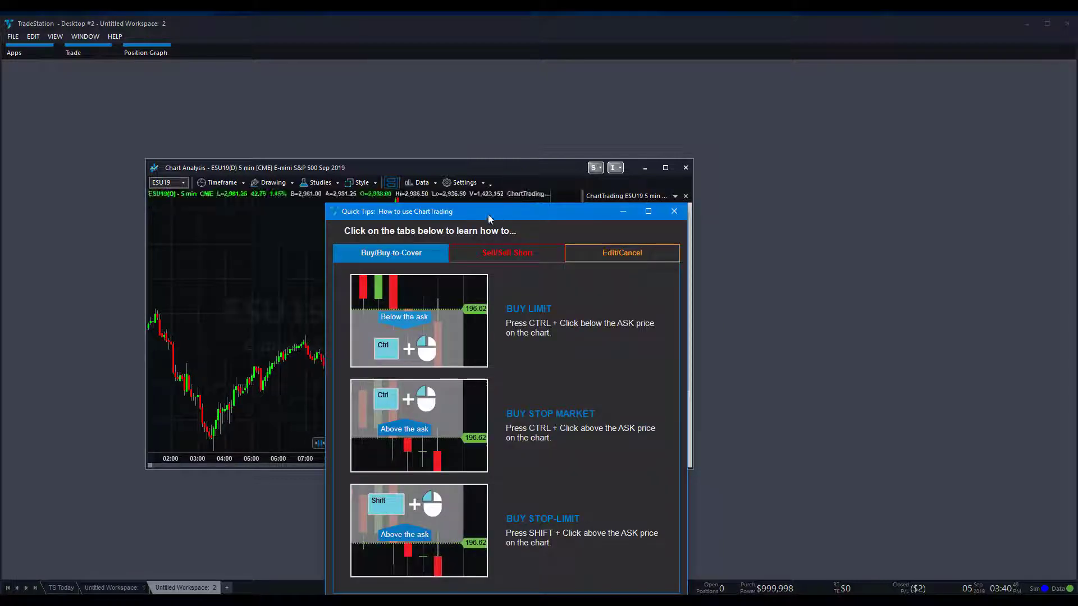
Place the ChartTrading quick tips on the right, side by side with the chart window
drag(487, 214, 855, 115)
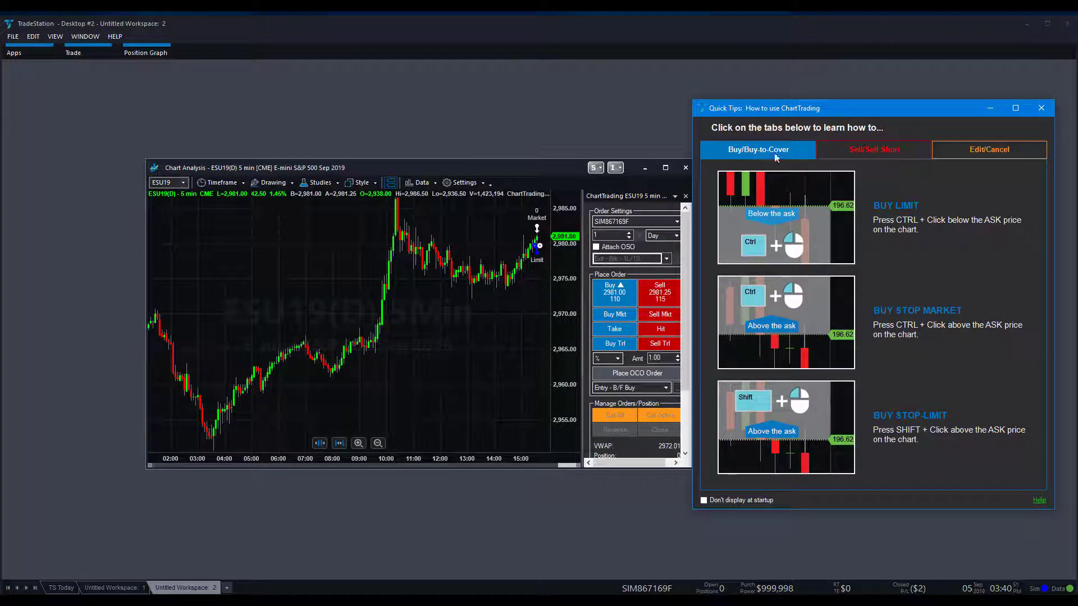
drag(527, 167, 458, 154)
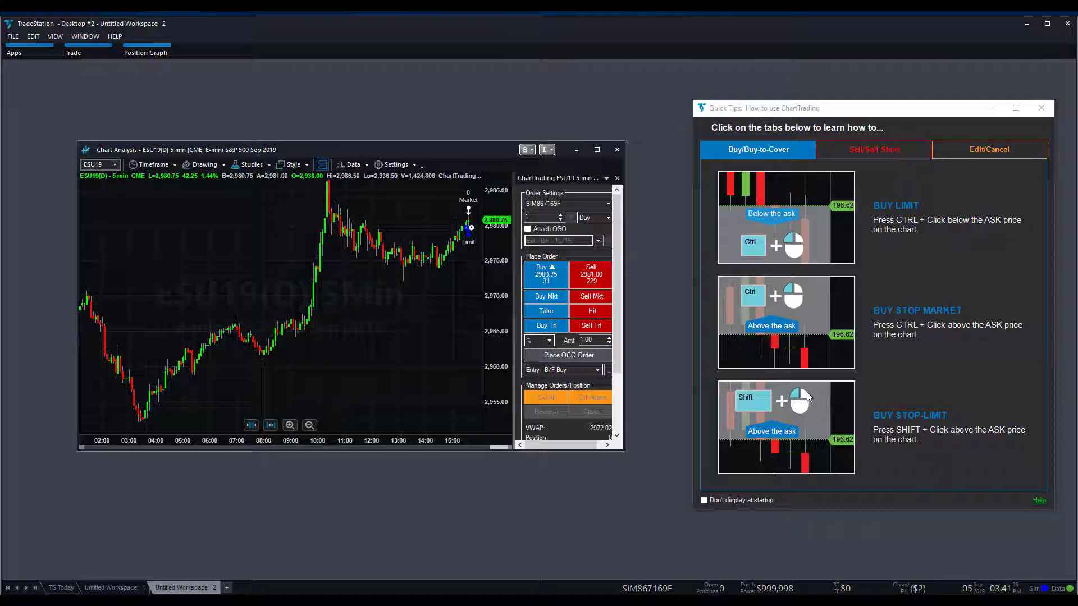
Switch the quick tips to the Sell/Sell Short guidance
click(903, 151)
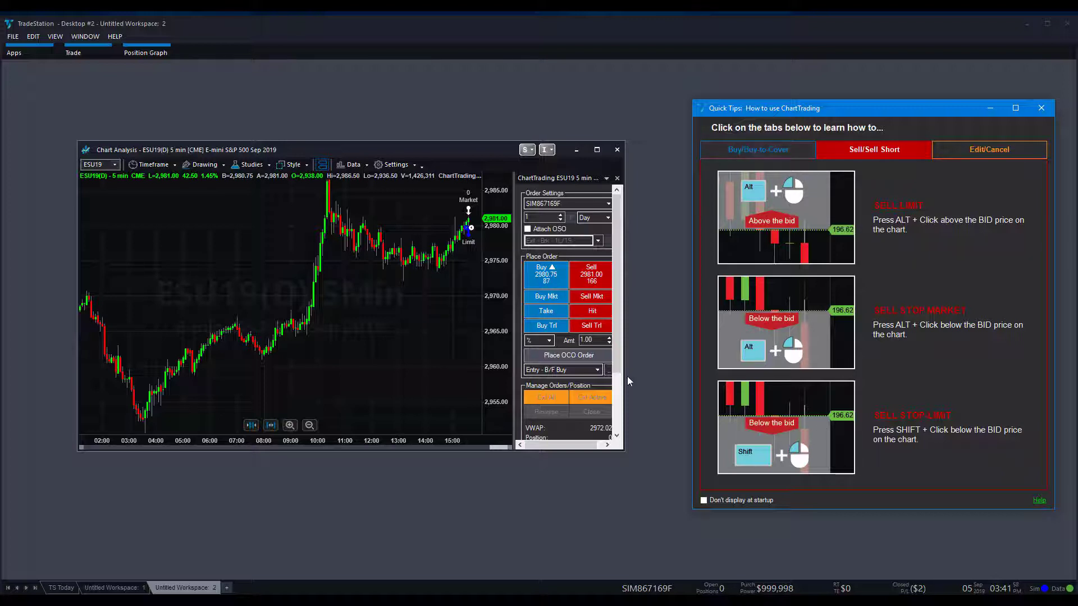
Place a sell stop-market order for 1 ESU19 at 2972.25 from the chart and confirm it
click(463, 278)
alt+click(463, 278)
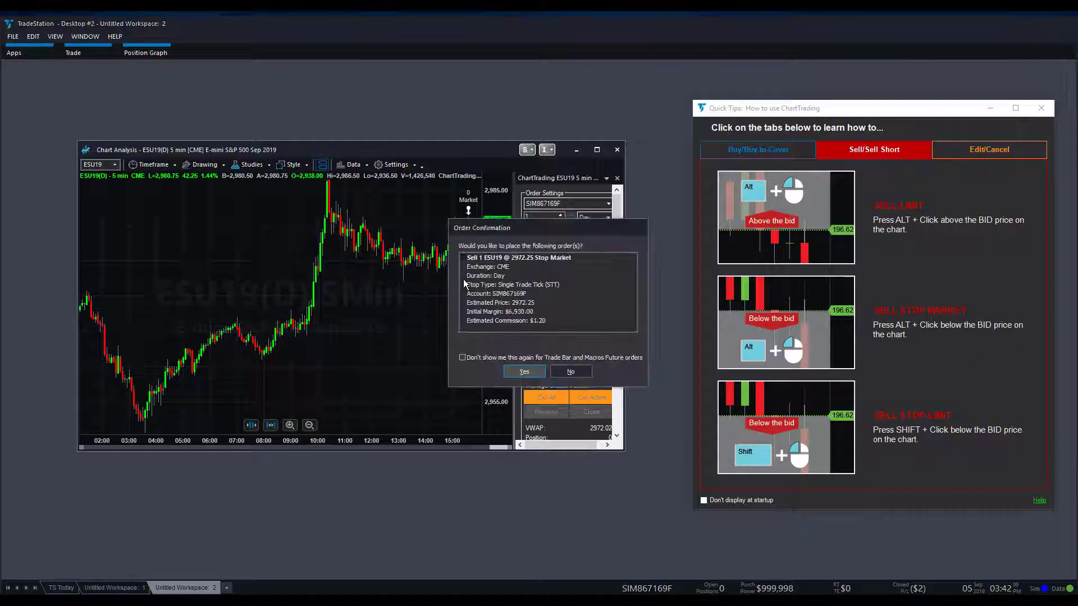
drag(508, 232, 492, 240)
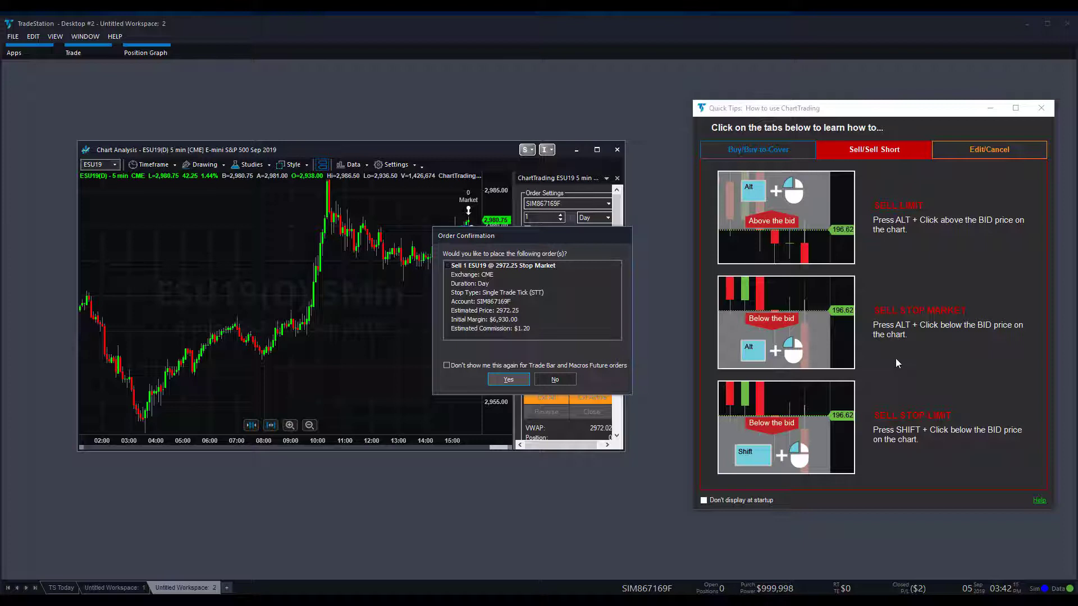
click(508, 378)
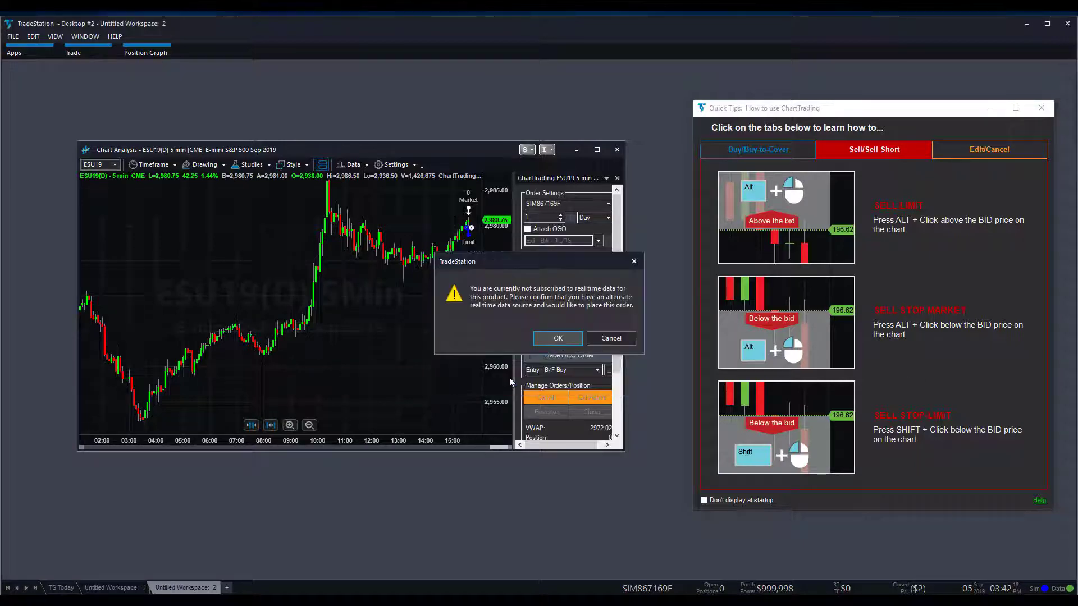
click(558, 338)
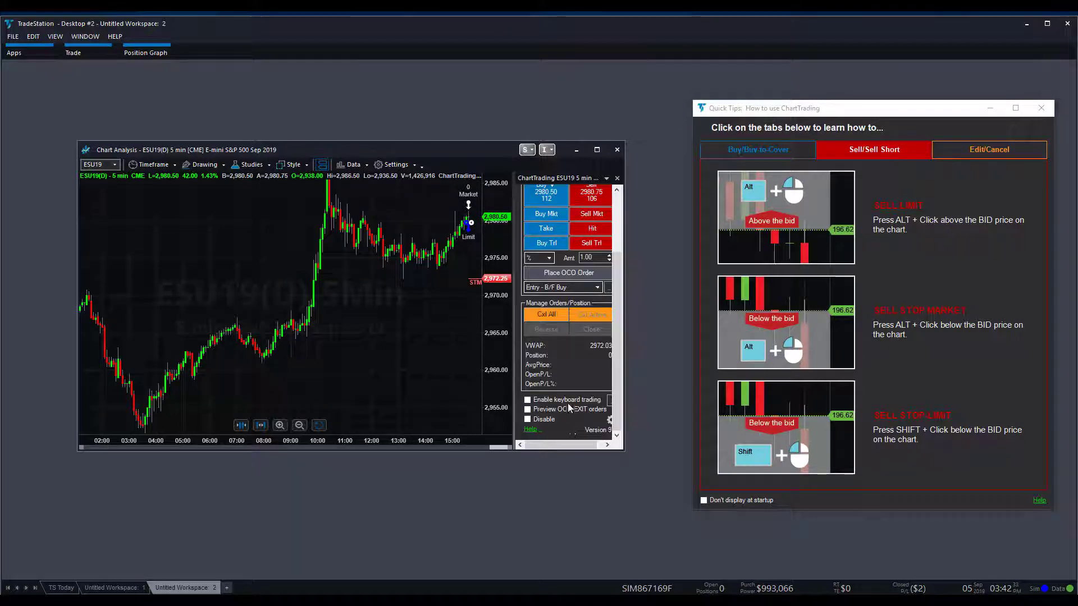
Enlarge the chart window from its bottom-right corner and show the Edit/Cancel quick tips
scroll(573, 398, down, 3)
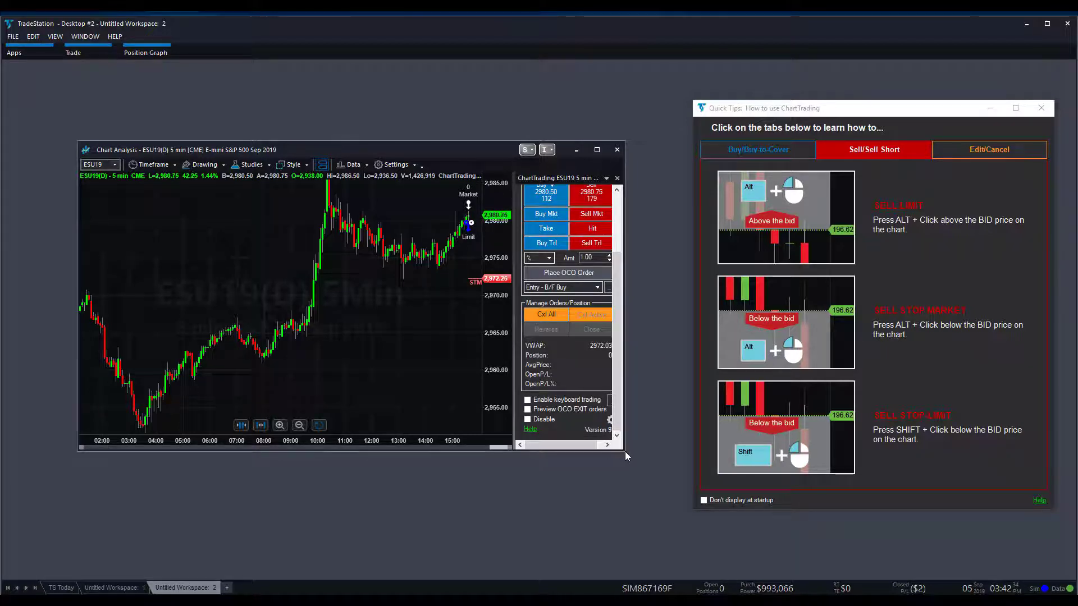
drag(627, 455, 685, 518)
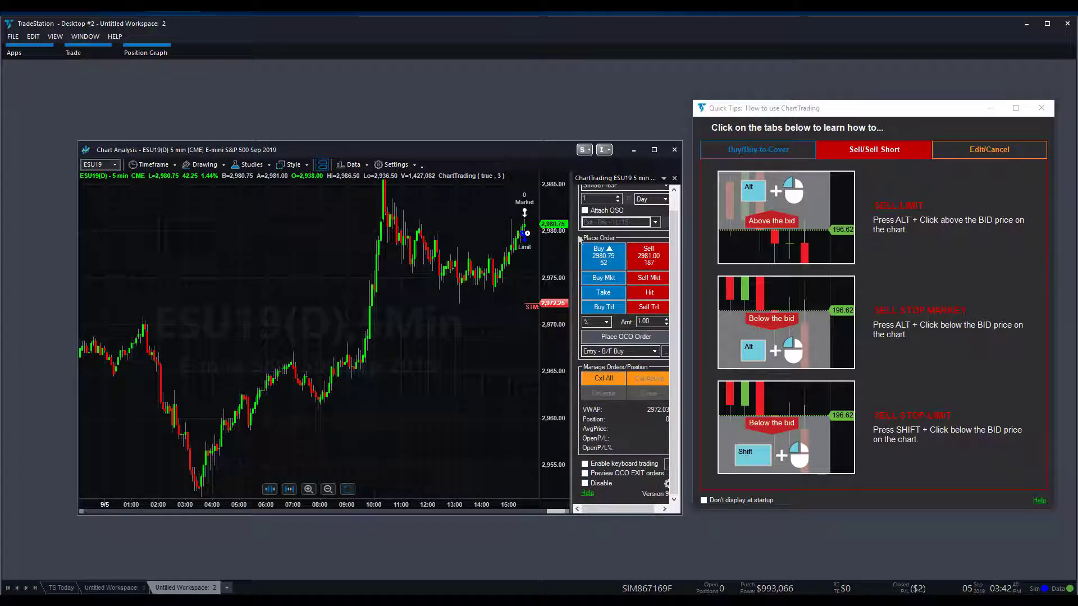
scroll(612, 347, up, 1)
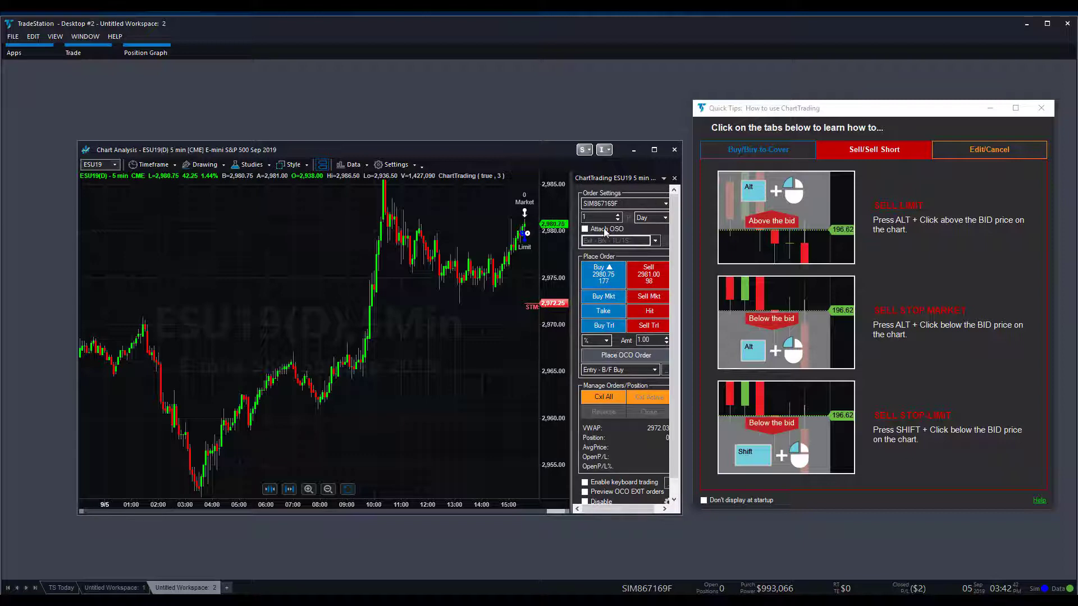
click(977, 150)
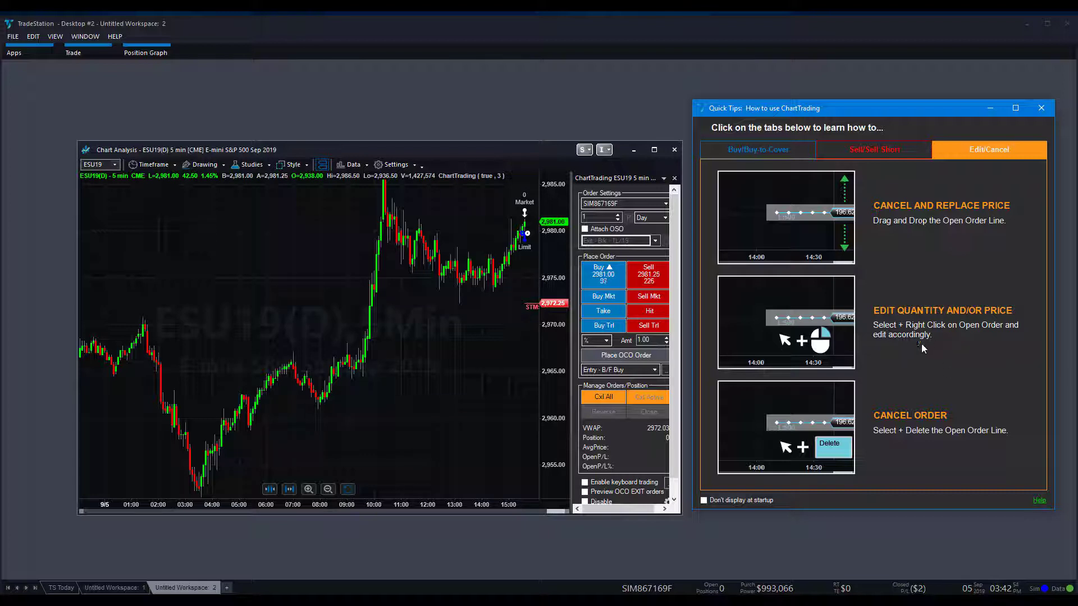
right_click(555, 303)
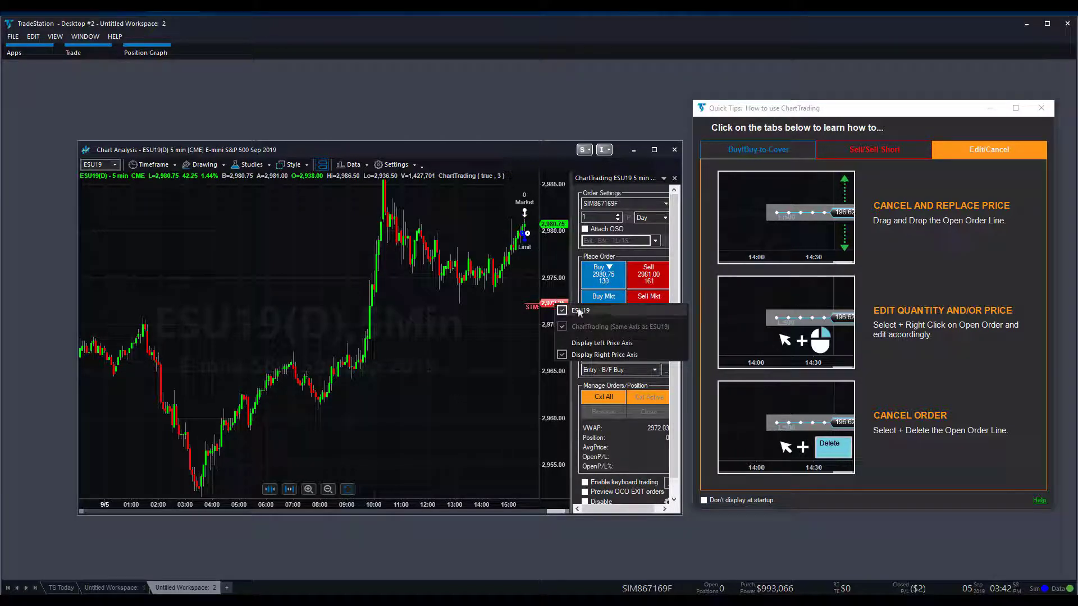
click(494, 440)
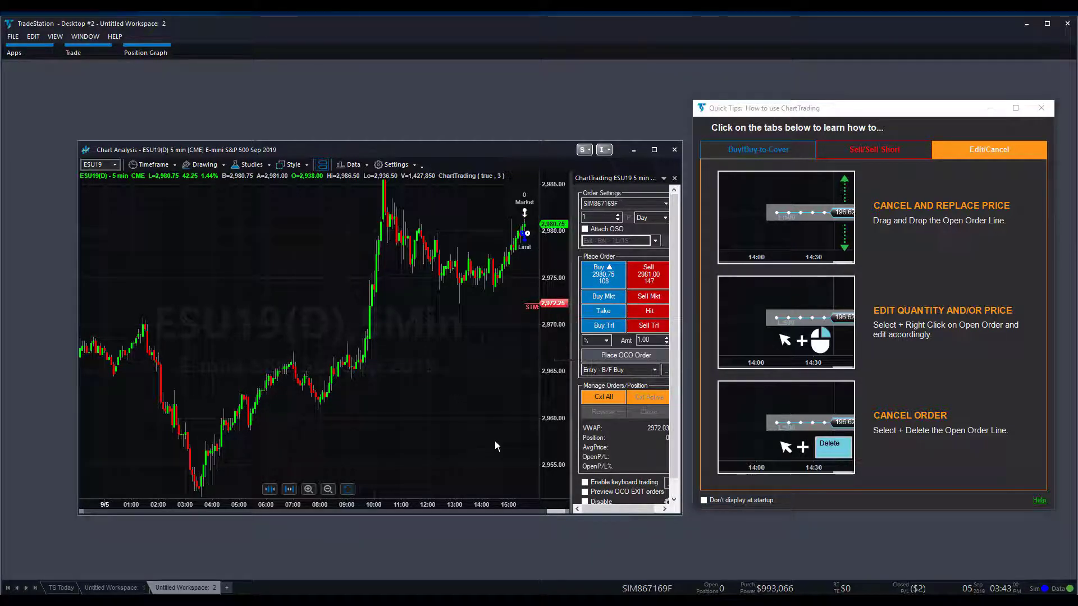